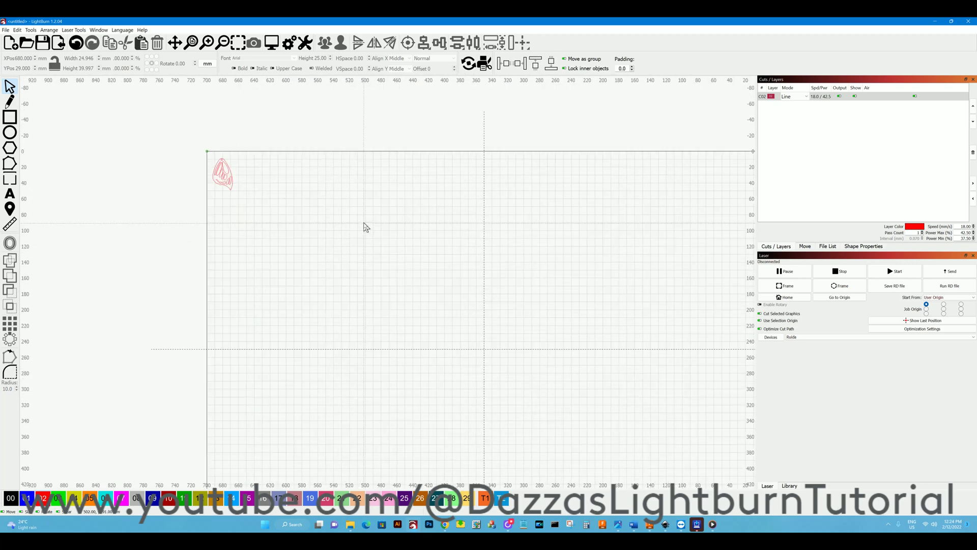
scroll(240, 185, up, 2)
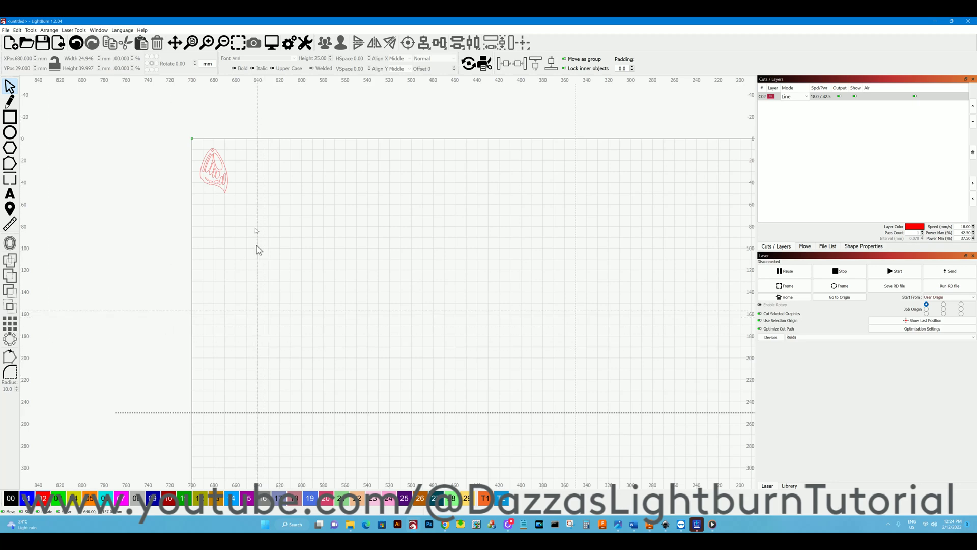
Zoom in and marquee-select the pink wing design at the sheet's top-left corner.
drag(175, 148, 280, 207)
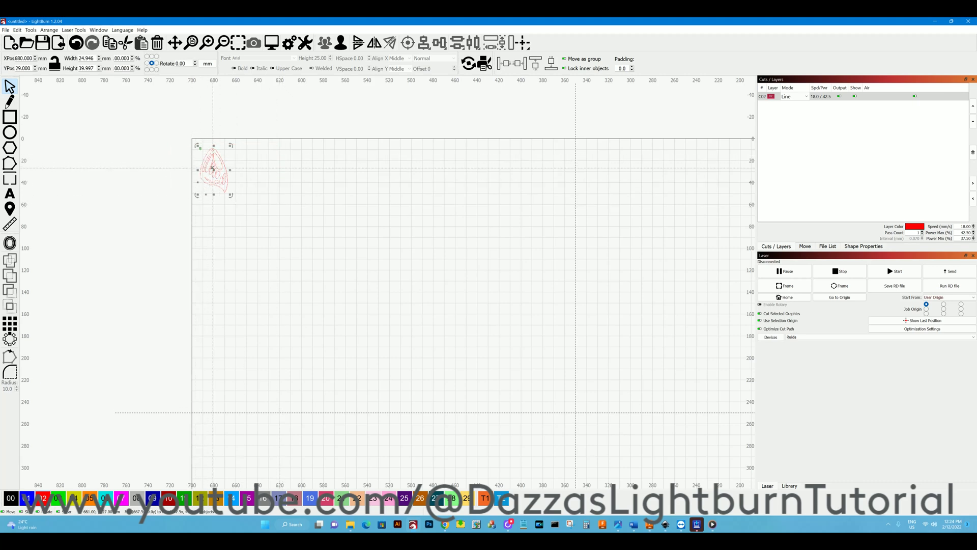
Ungroup the wing, then select all its pieces and group them back into one object.
right_click(214, 170)
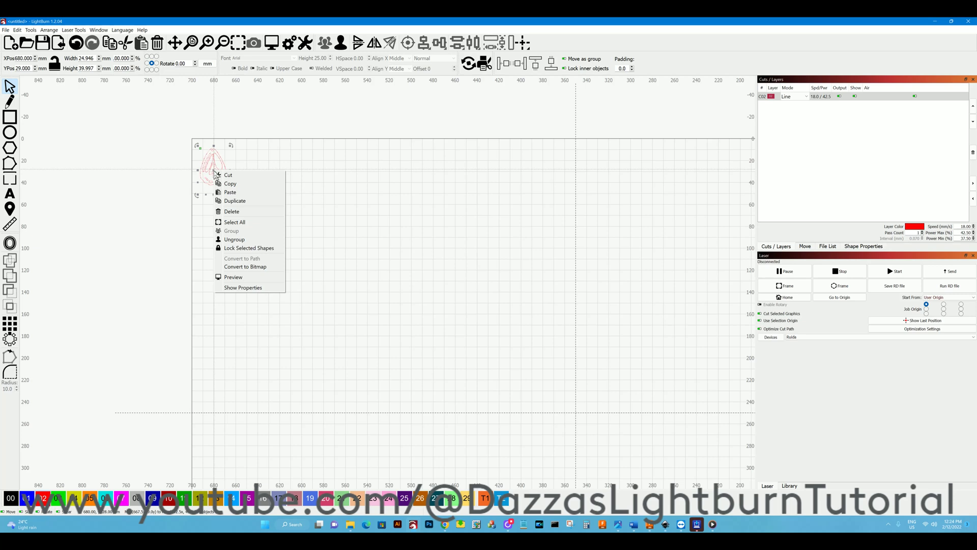
click(243, 240)
drag(185, 139, 314, 216)
right_click(232, 180)
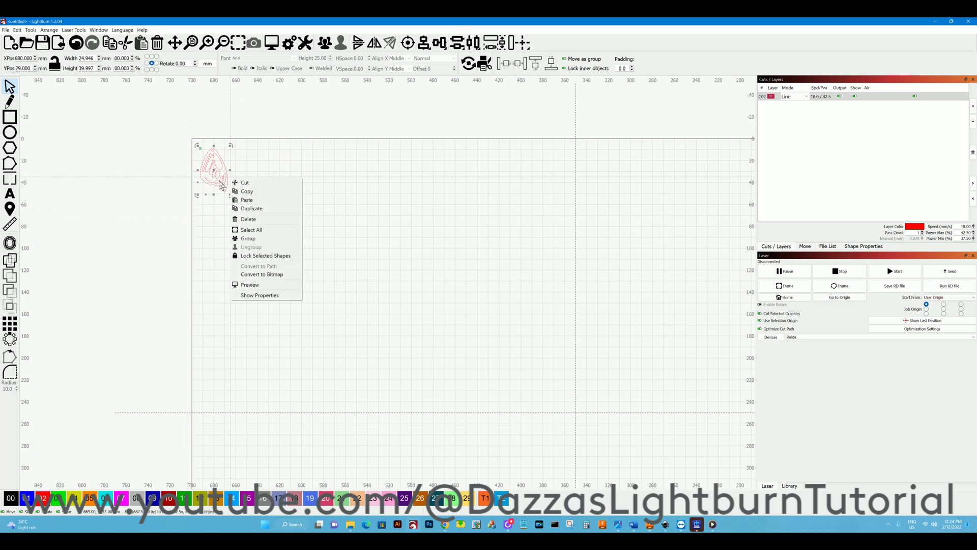
click(253, 241)
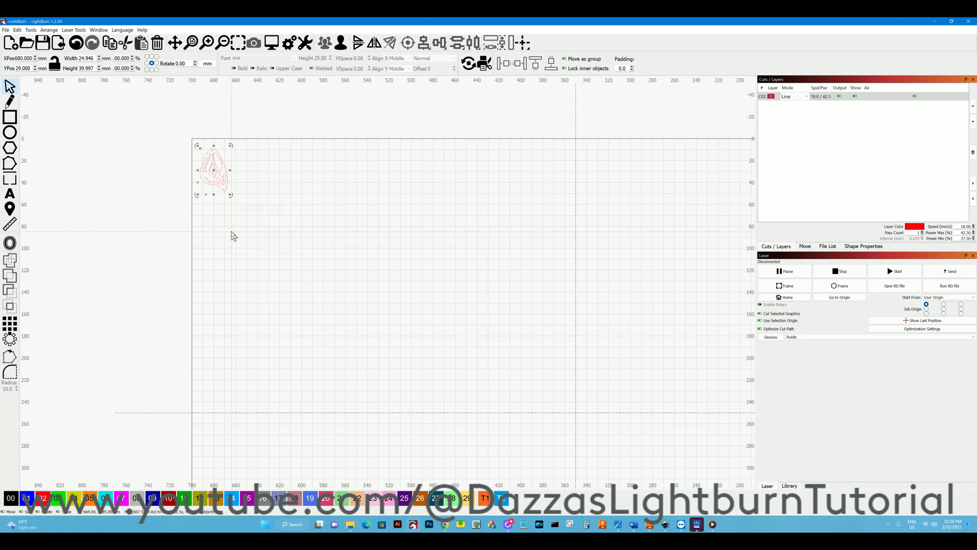
scroll(232, 233, down, 2)
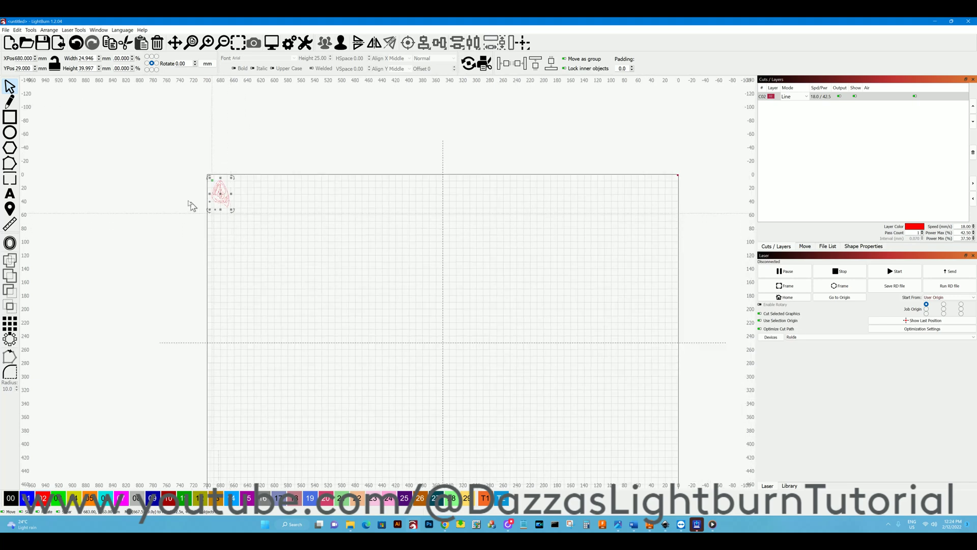
Start a grid array for the wing and set X Spacing to 0.000.
click(9, 324)
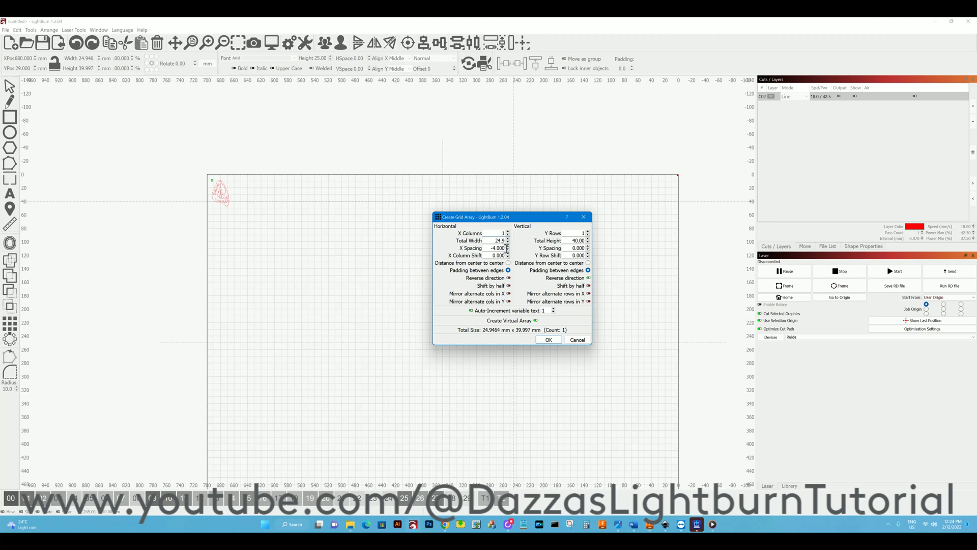
click(507, 250)
click(507, 249)
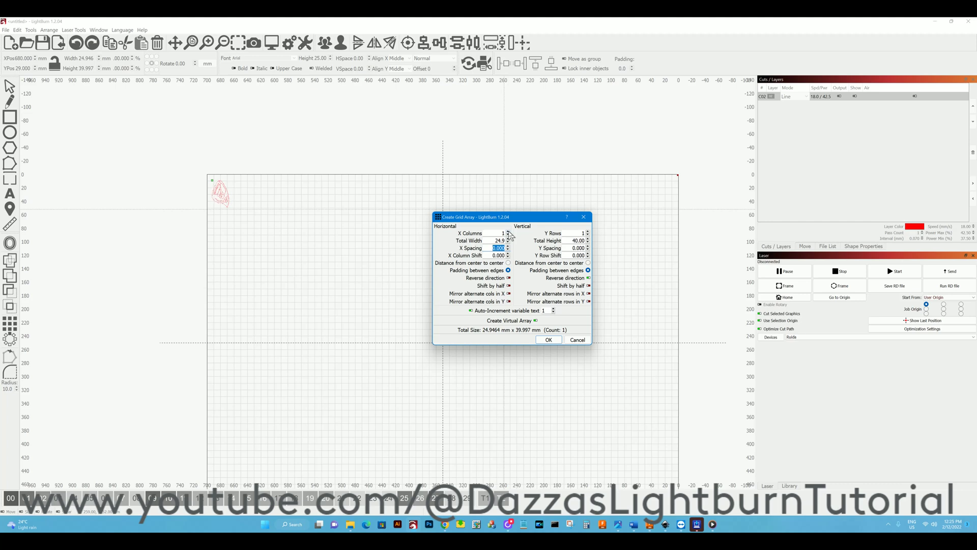
Raise X Columns to 24, giving an edge-to-edge row of 598.712 × 39.997 mm.
click(509, 231)
click(508, 232)
click(508, 232)
click(508, 232)
click(508, 231)
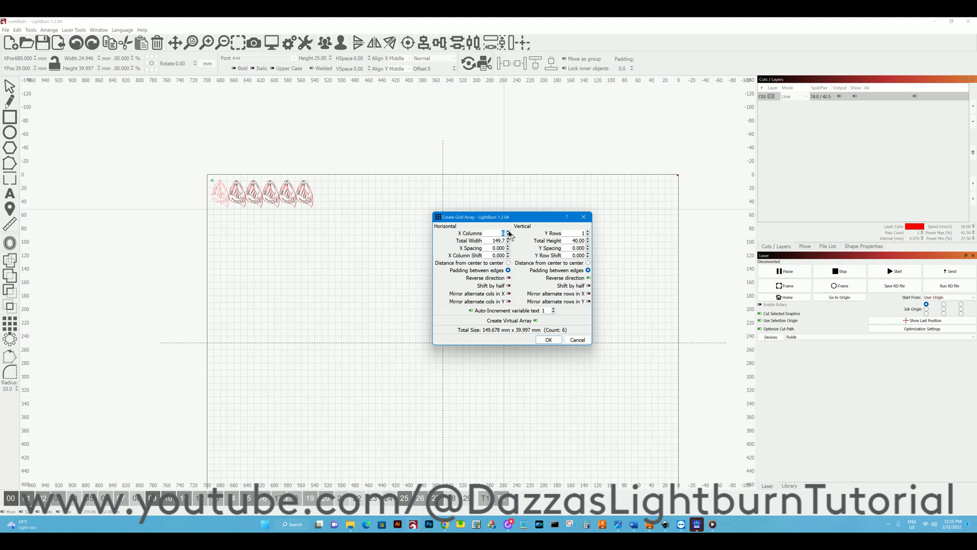
click(509, 232)
click(509, 232)
click(509, 232)
click(508, 232)
click(508, 232)
click(508, 232)
click(508, 232)
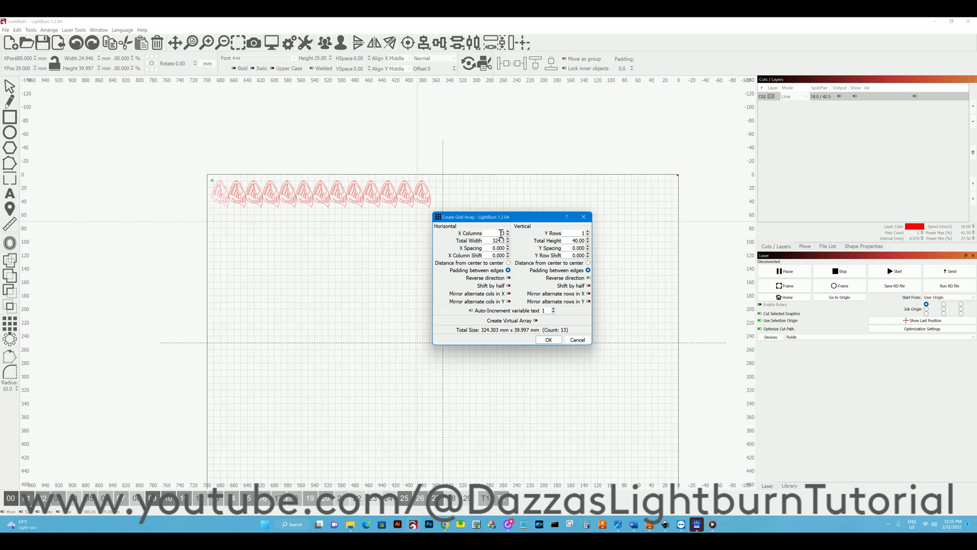
scroll(509, 234, up, 8)
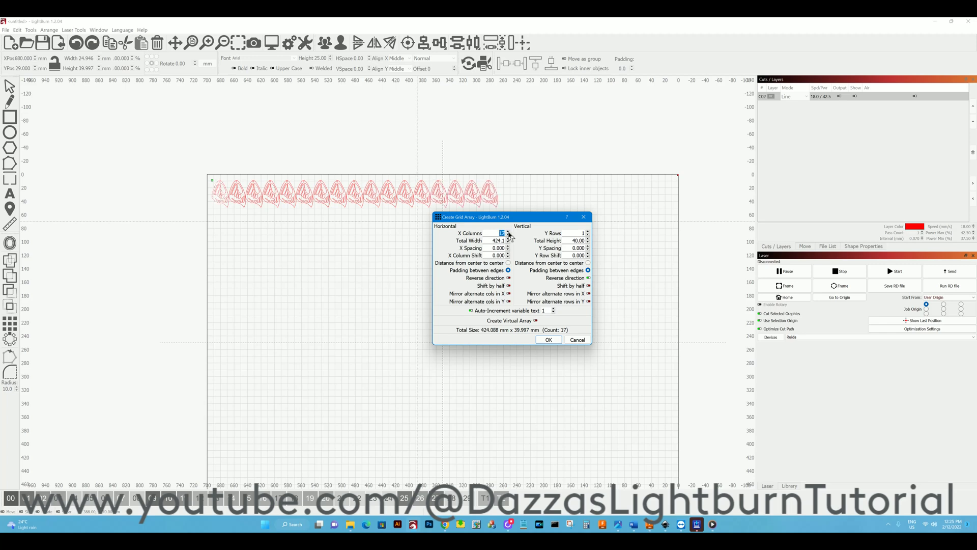
scroll(509, 235, up, 3)
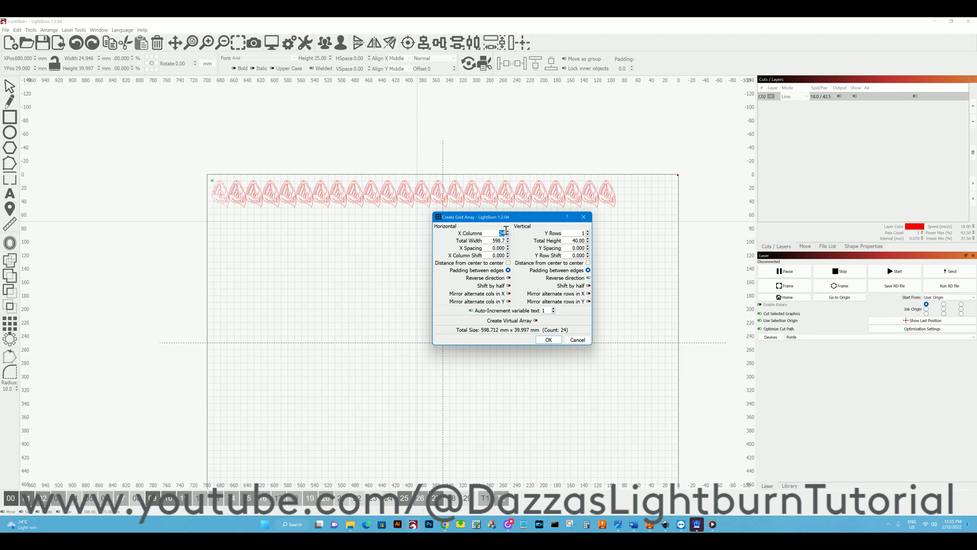
scroll(239, 203, up, 5)
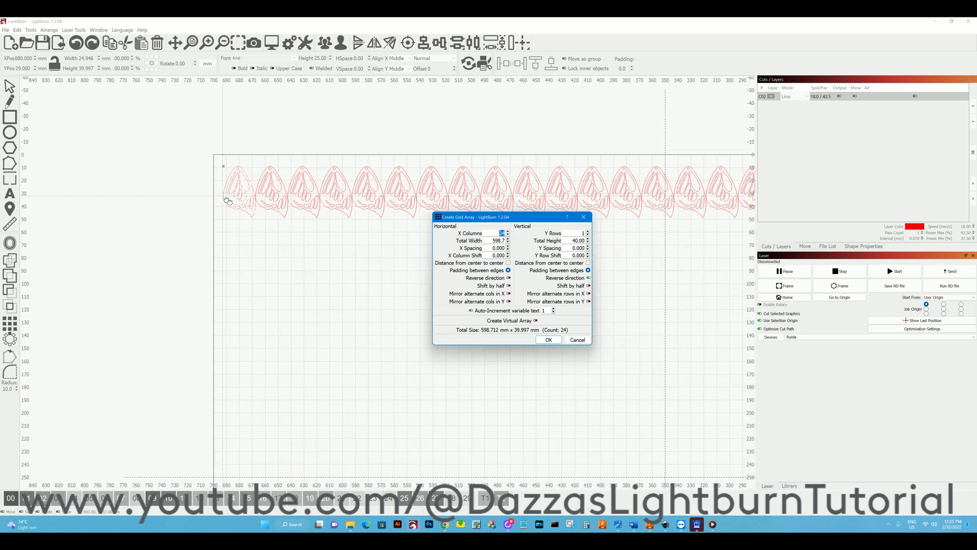
scroll(255, 196, up, 4)
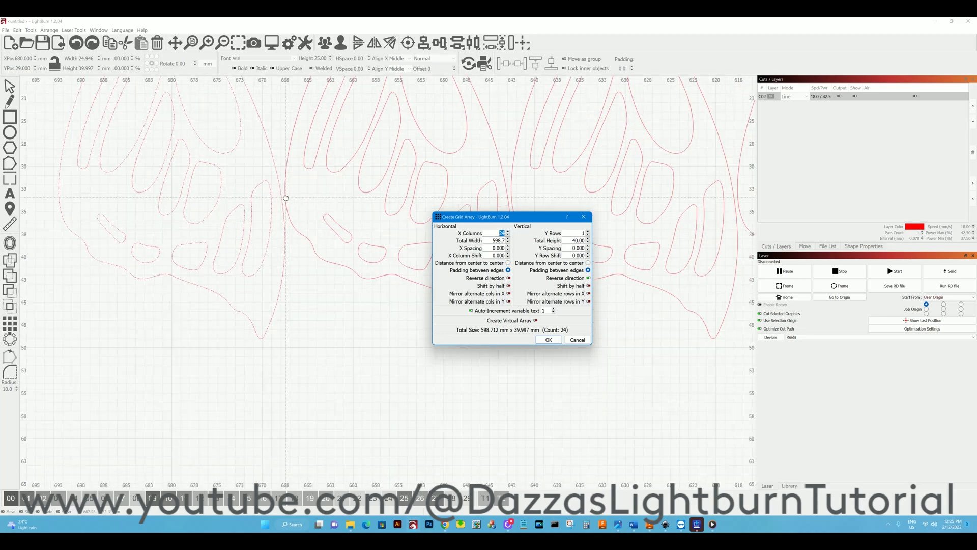
scroll(288, 202, down, 4)
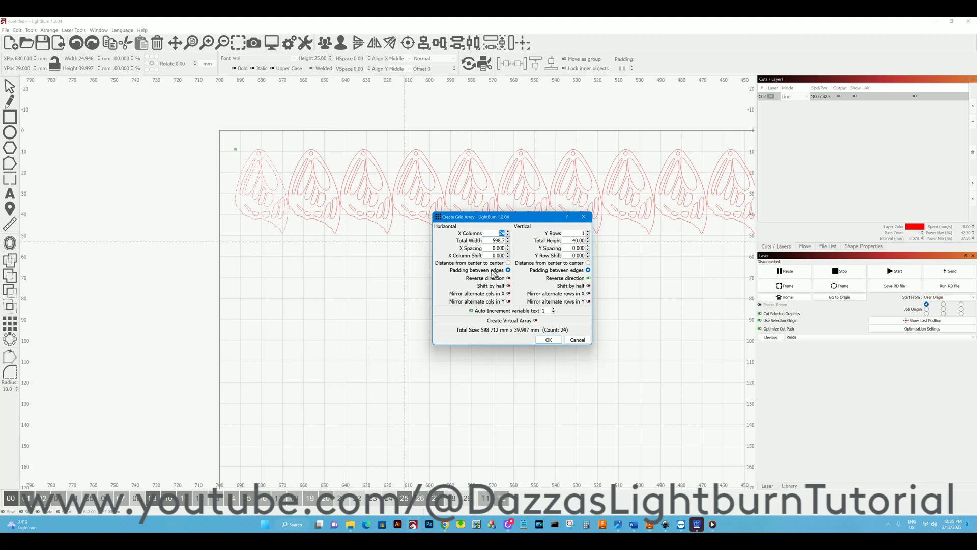
scroll(268, 209, up, 3)
scroll(306, 199, up, 3)
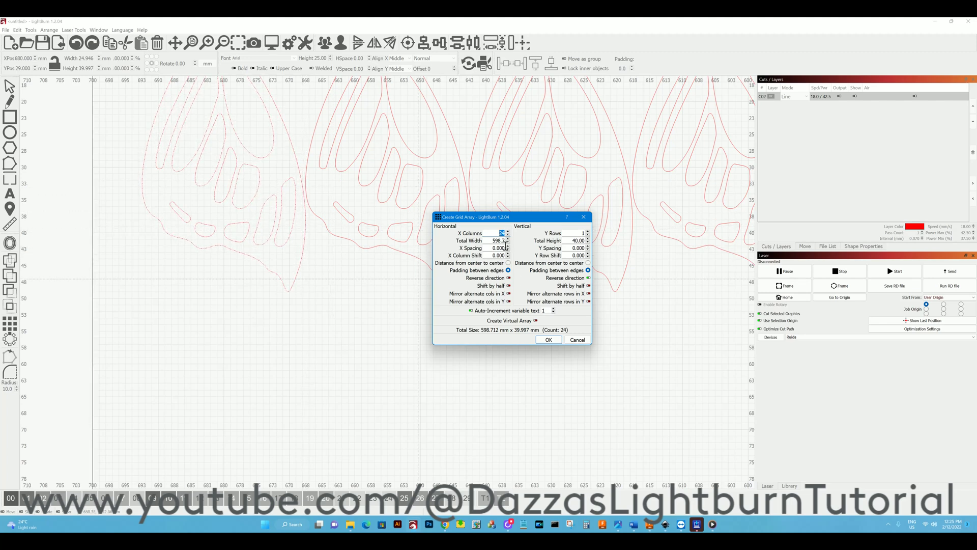
Enable 'Mirror alternate cols in Y' so every other wing flips and nests.
scroll(328, 271, down, 5)
scroll(327, 271, down, 1)
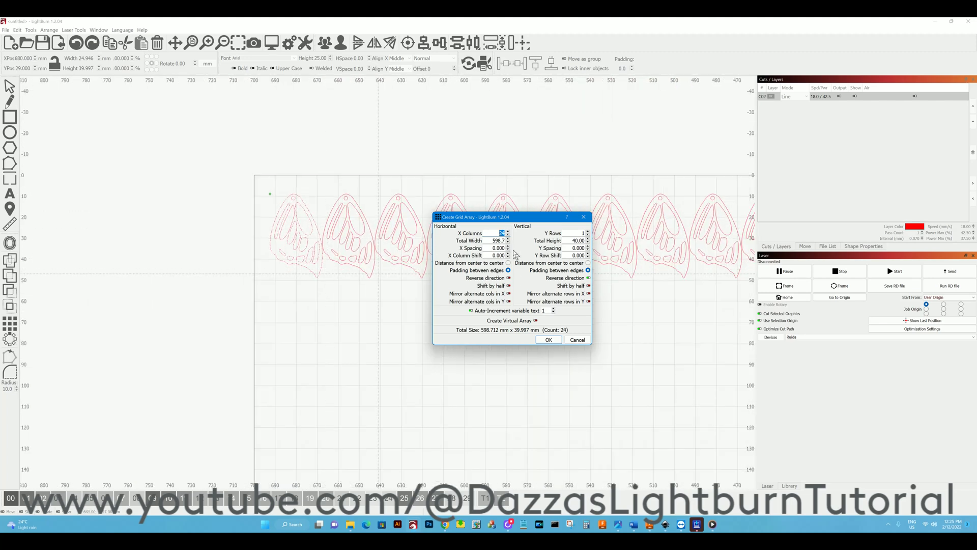
click(508, 302)
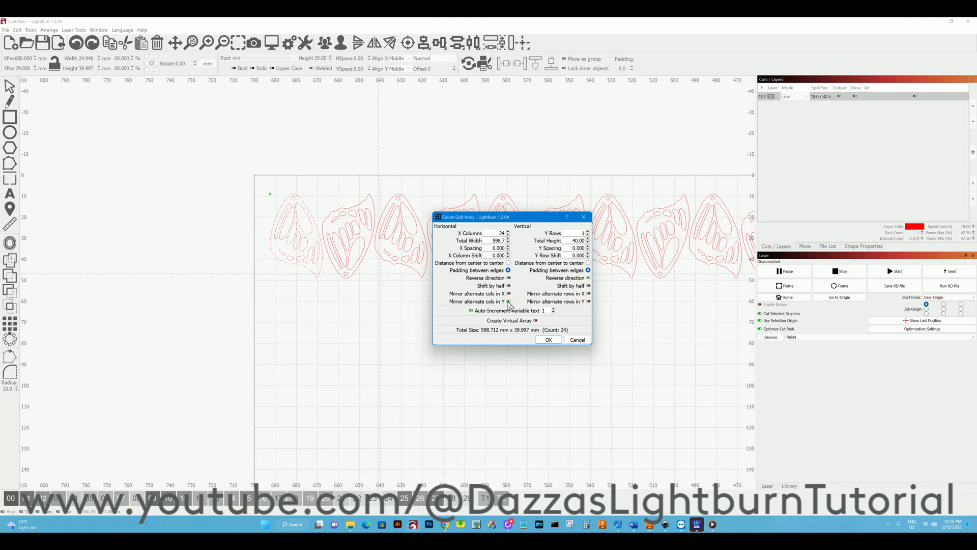
scroll(316, 248, up, 3)
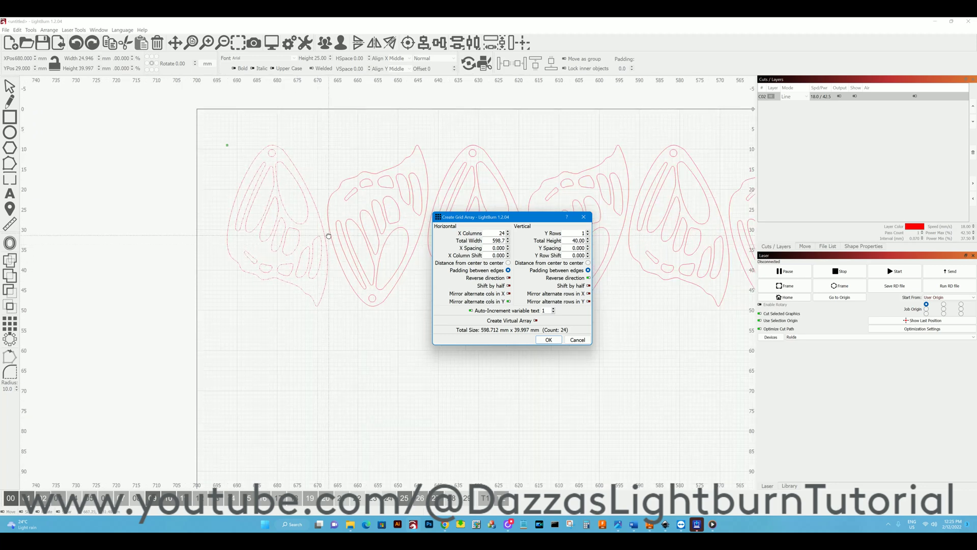
Set X Column Shift to -10 and center-to-center X Spacing to 21.946 mm.
click(508, 253)
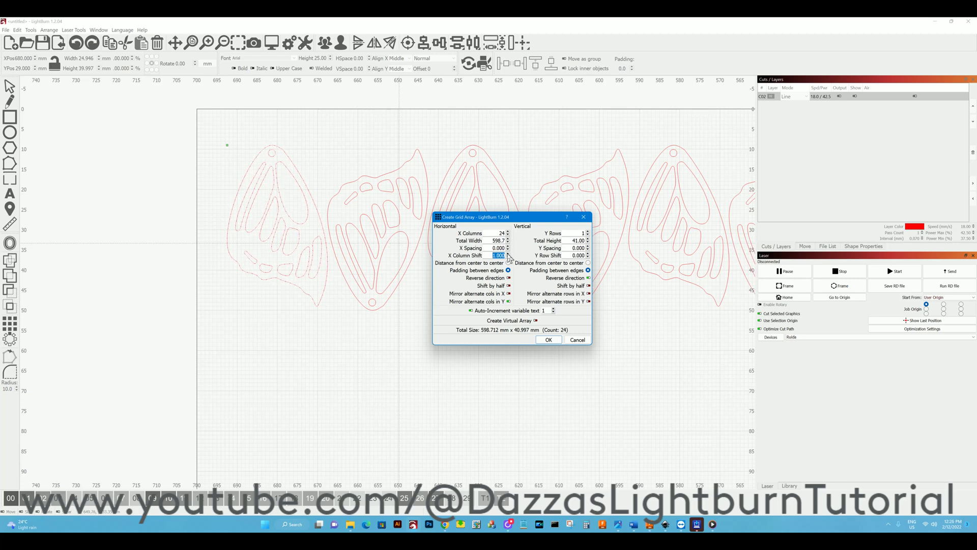
scroll(510, 260, down, 7)
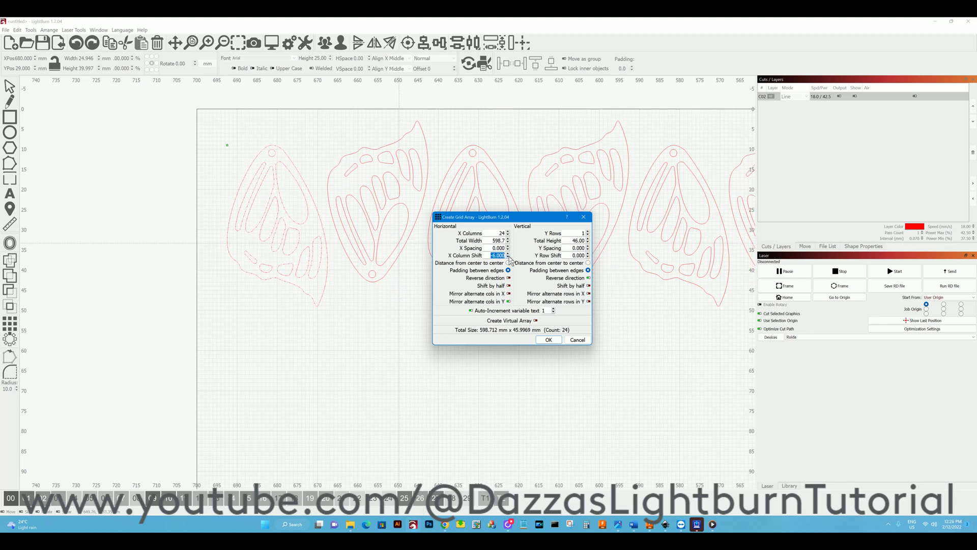
scroll(511, 260, down, 4)
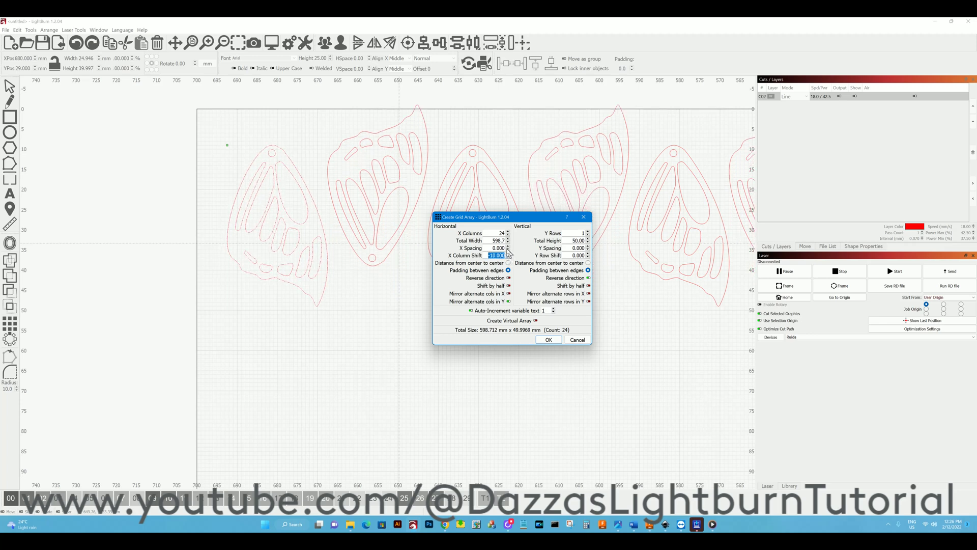
scroll(509, 247, down, 3)
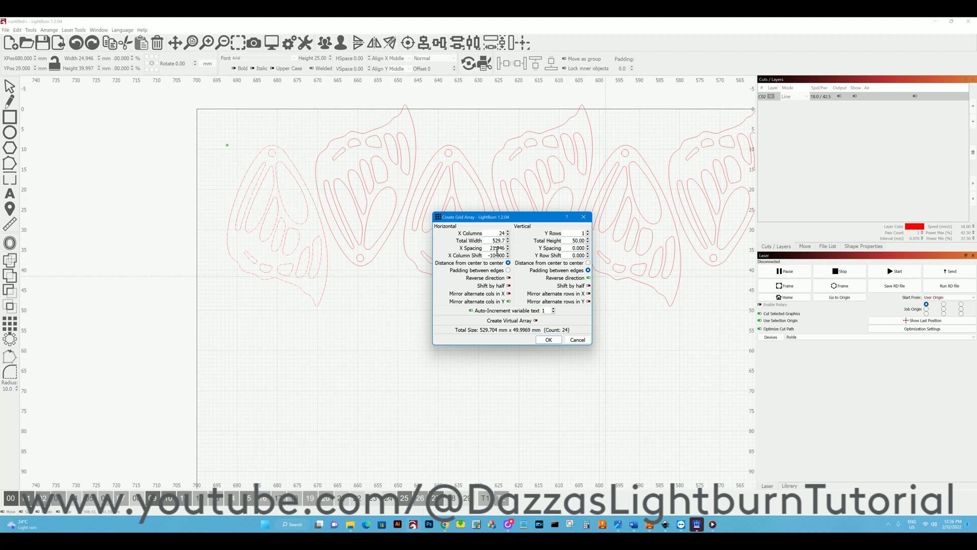
scroll(349, 269, down, 3)
scroll(350, 270, down, 10)
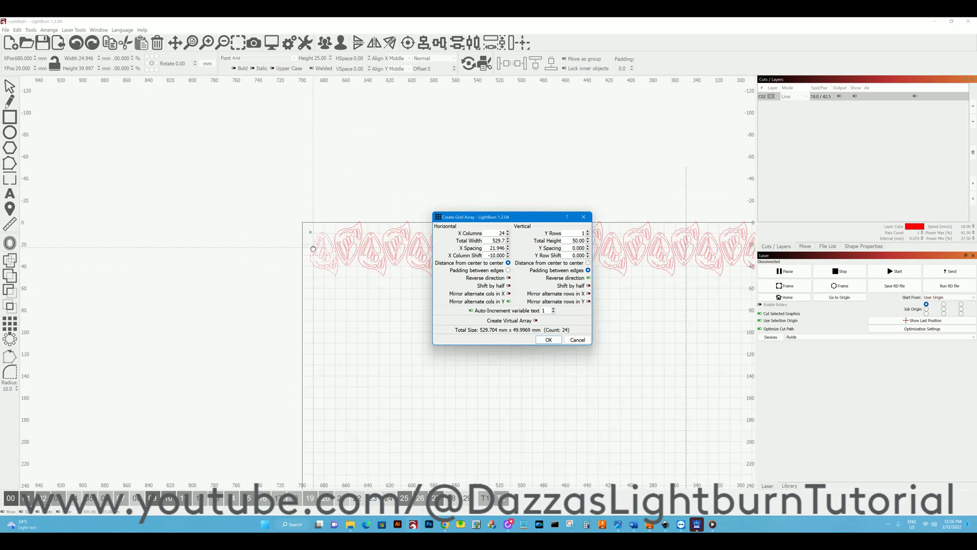
scroll(362, 259, up, 6)
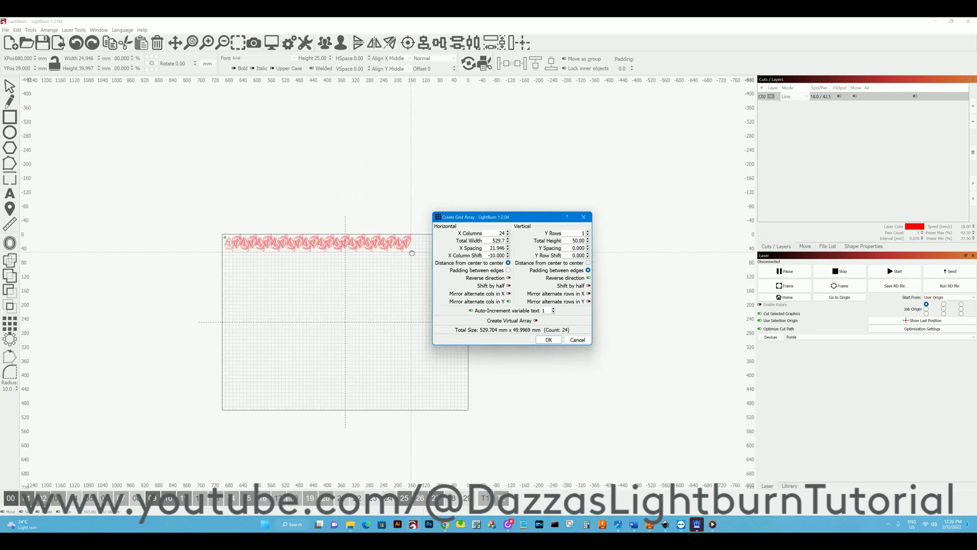
Add three more columns and adjust the alternate-column shift to -13 mm.
click(508, 231)
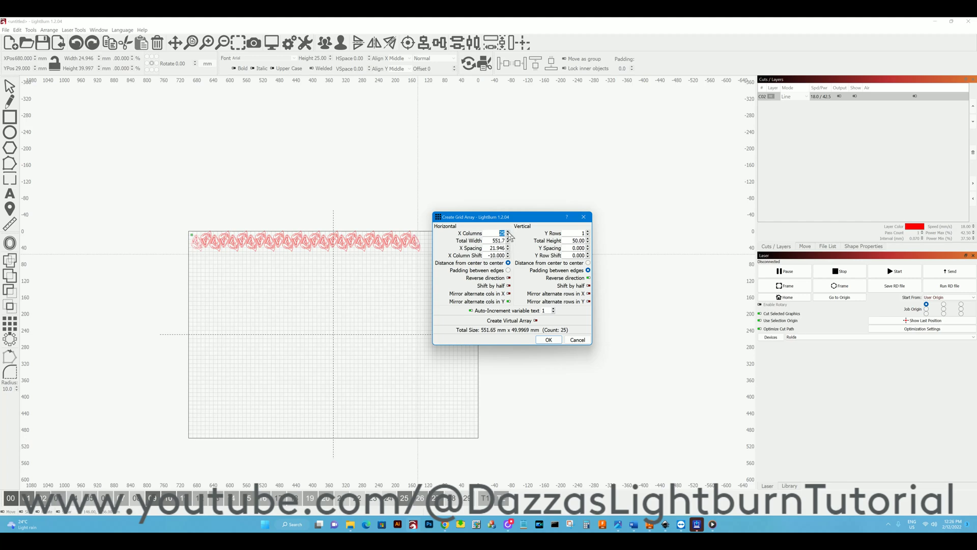
click(508, 232)
click(508, 232)
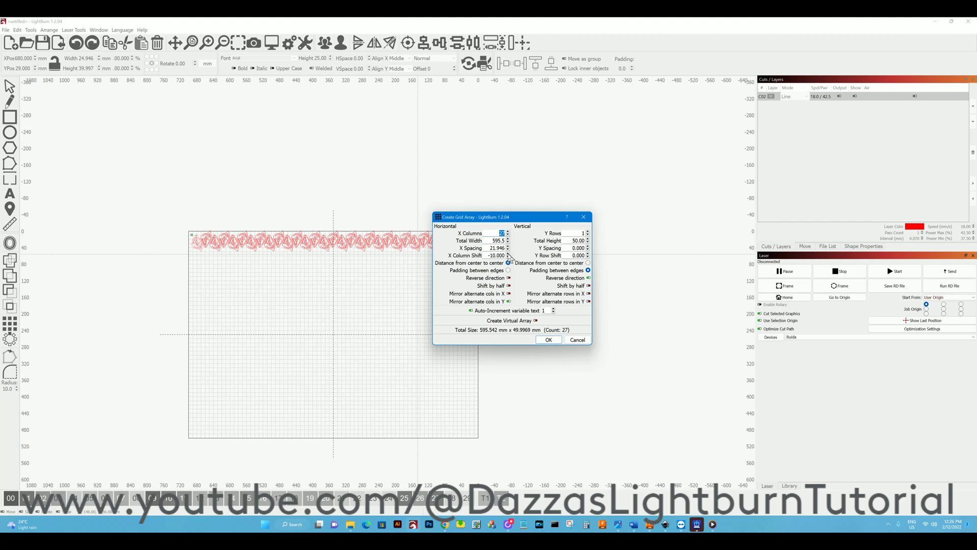
click(508, 253)
click(508, 257)
click(508, 257)
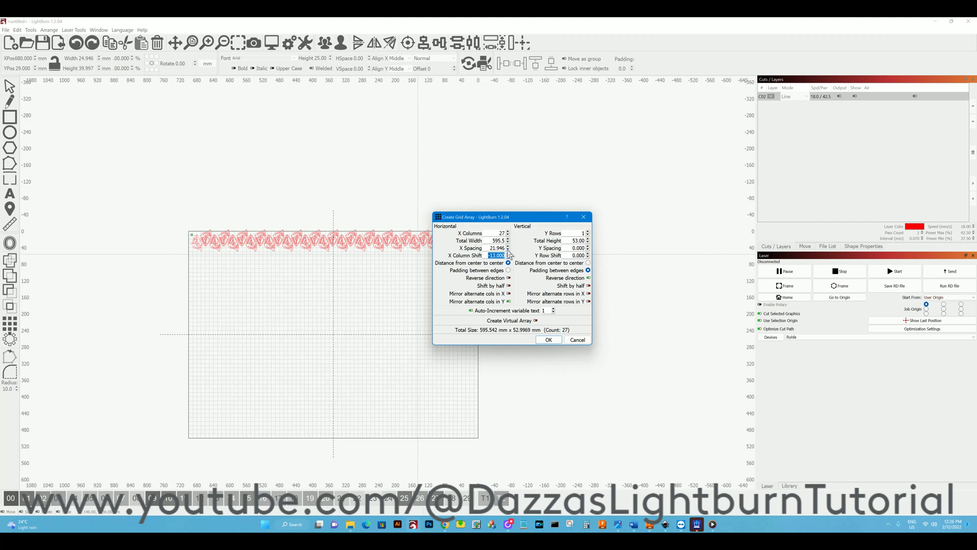
Switch to padding between edges at -4 mm and add a 28th column, 590.498 mm wide.
click(508, 249)
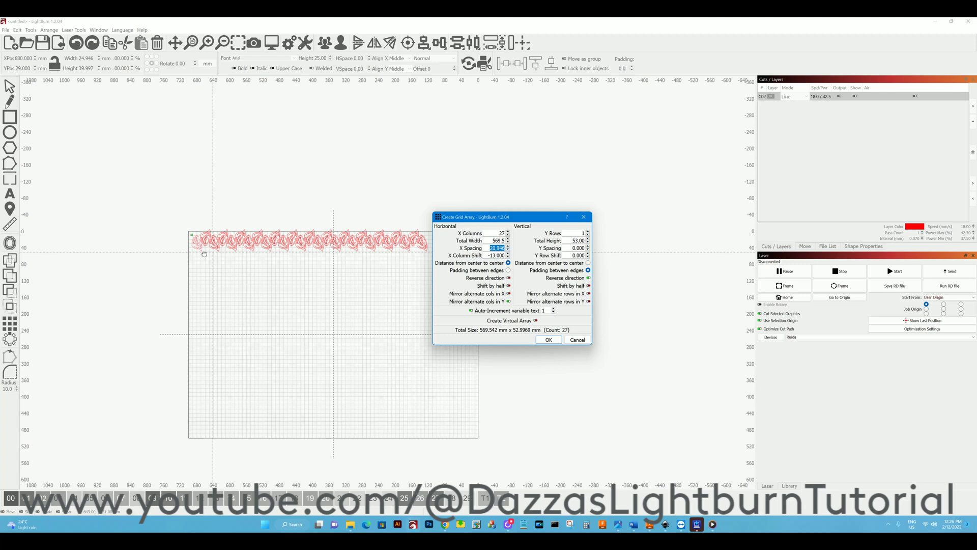
click(508, 271)
scroll(272, 240, up, 2)
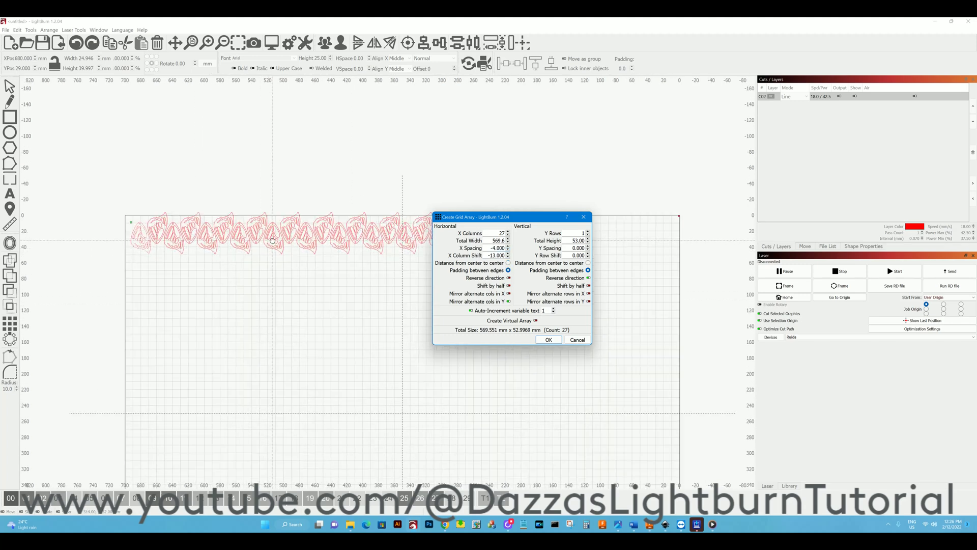
scroll(273, 240, down, 3)
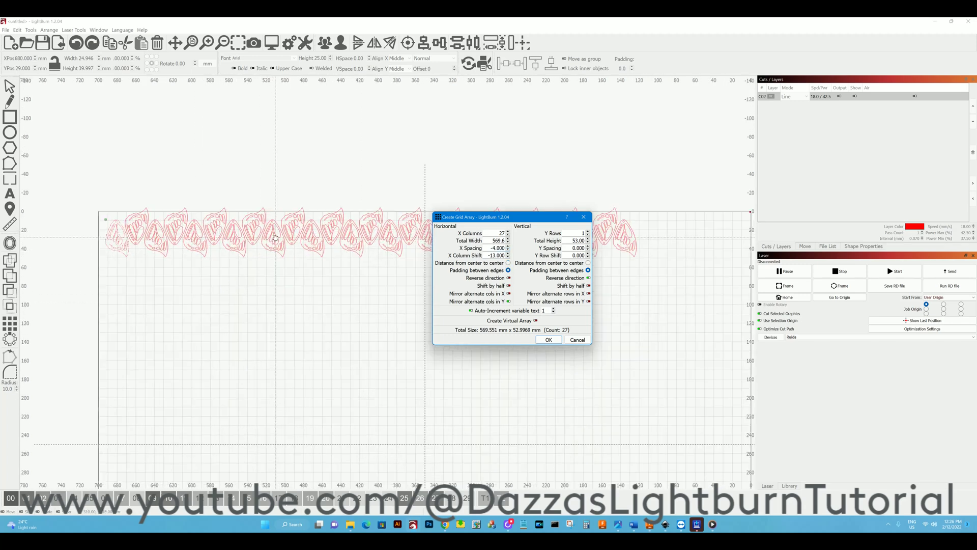
click(508, 231)
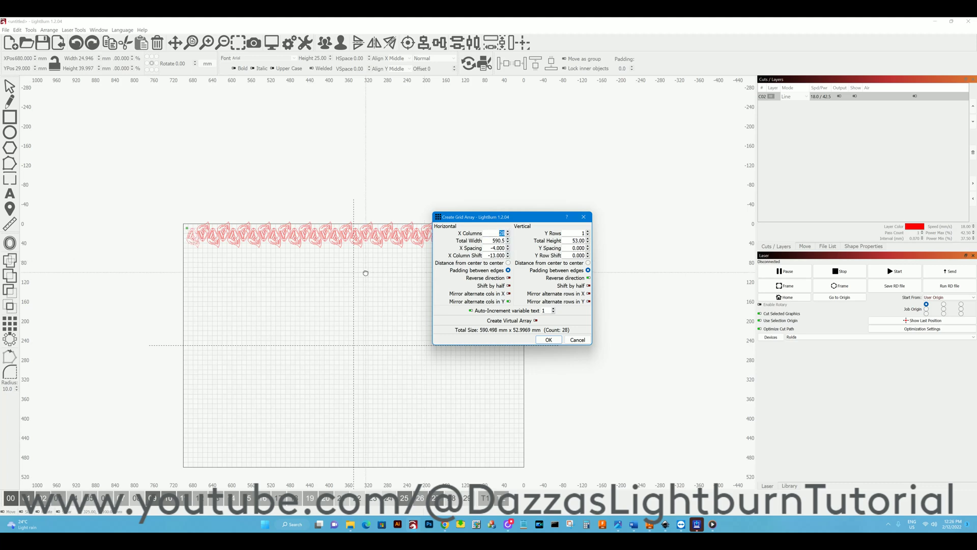
scroll(365, 272, down, 3)
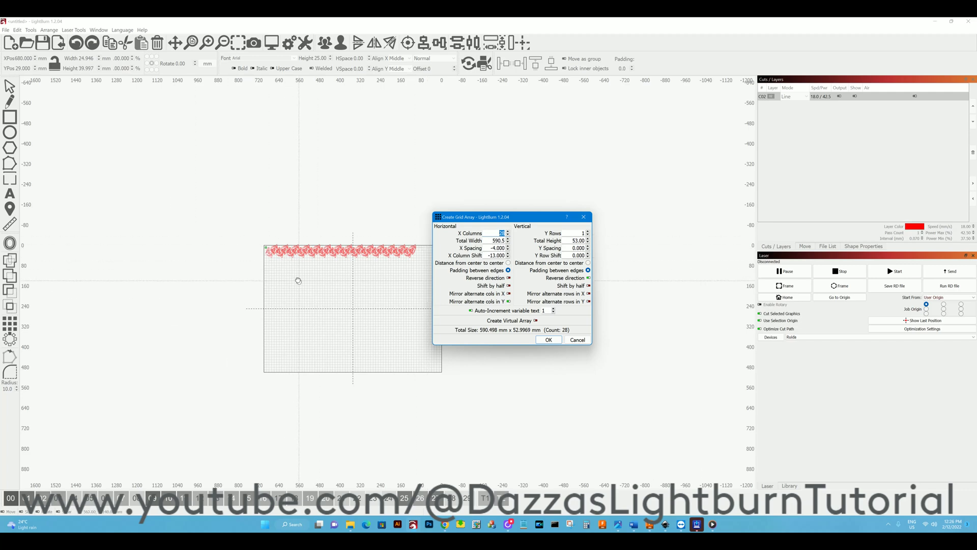
scroll(415, 254, up, 3)
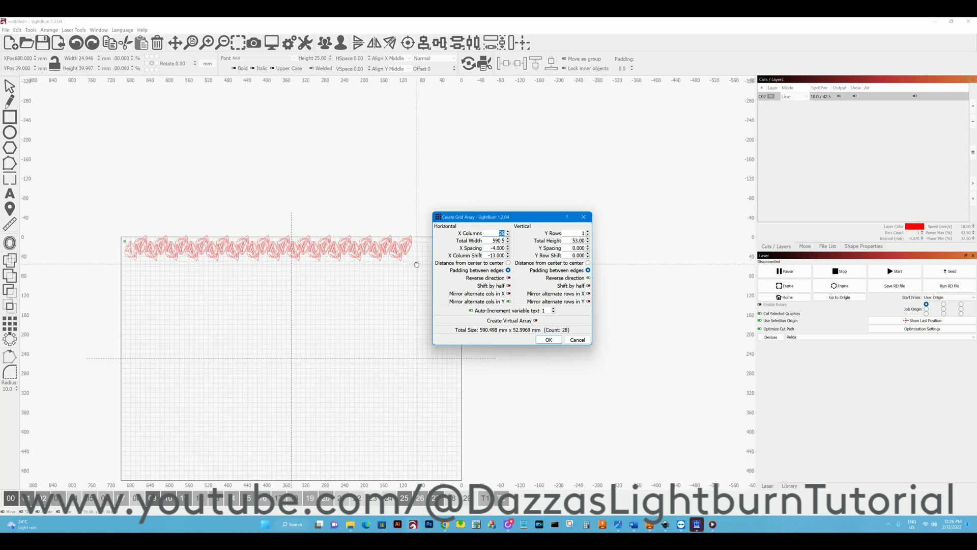
click(508, 302)
click(509, 302)
click(509, 278)
click(508, 278)
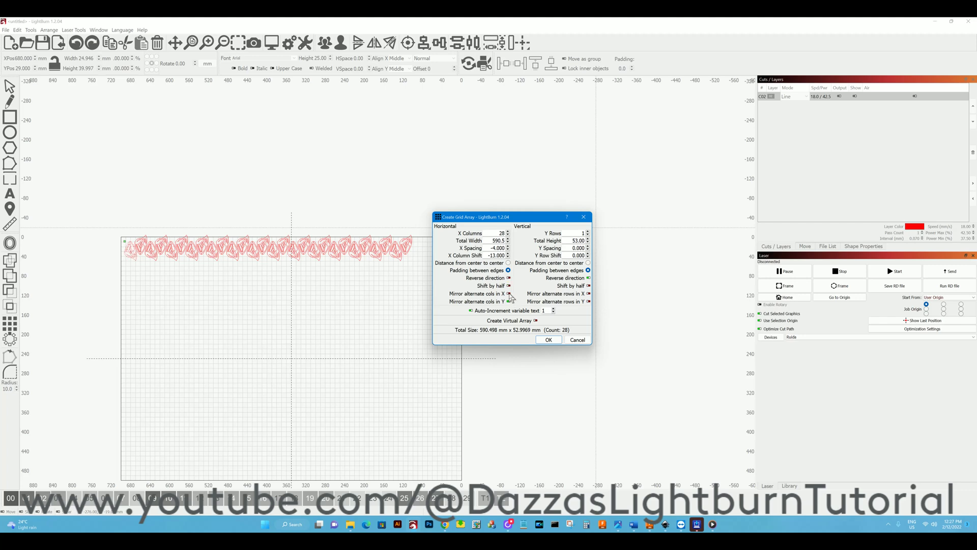
click(509, 287)
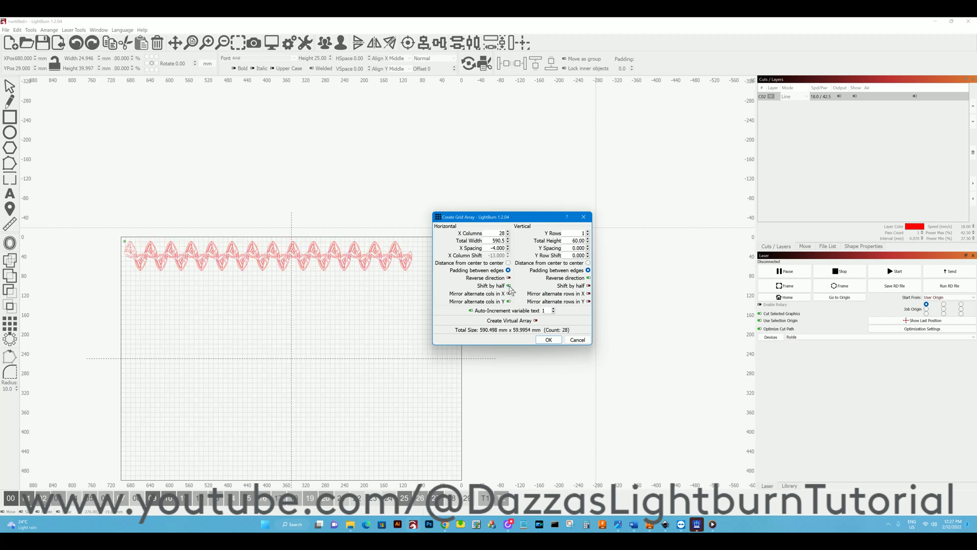
click(509, 286)
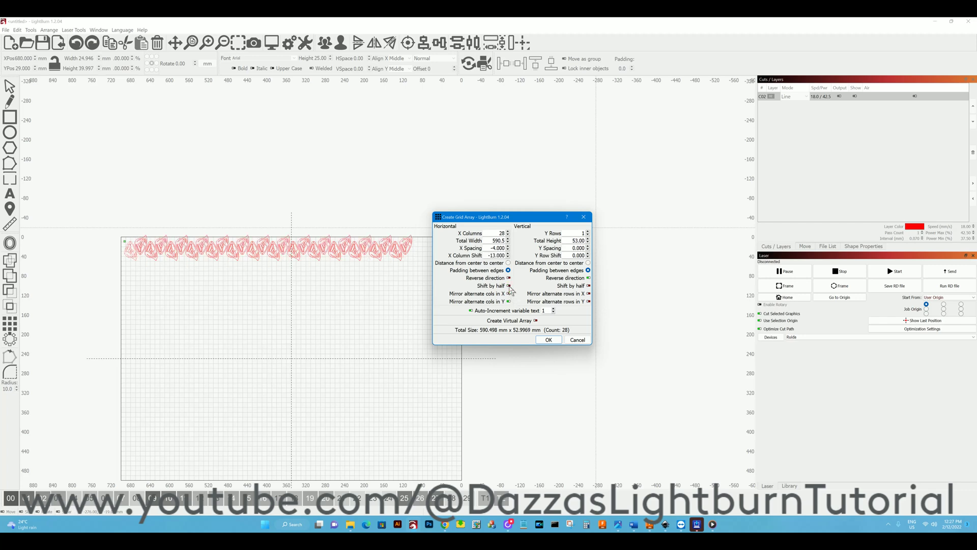
Increase Y Rows to 7 so the leaf array fills the sheet vertically.
click(588, 231)
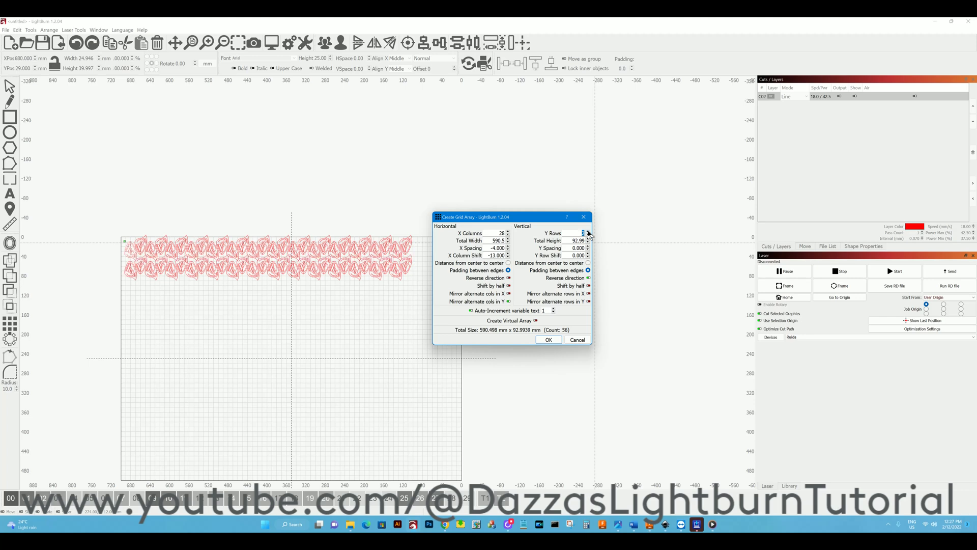
click(588, 232)
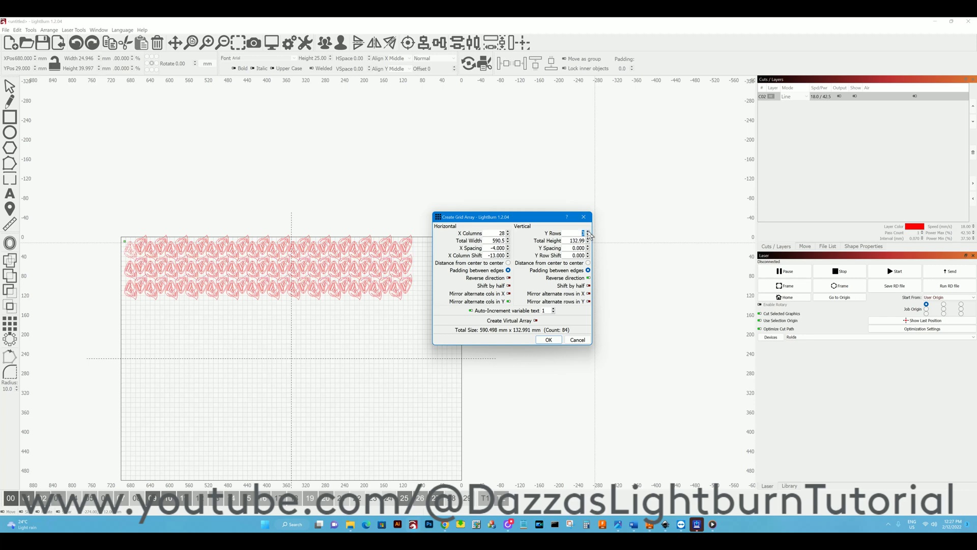
click(589, 232)
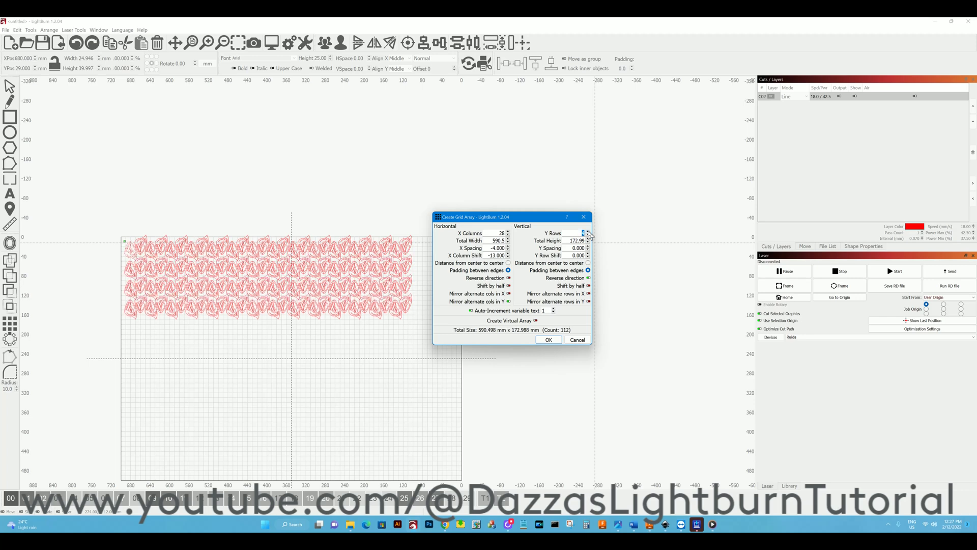
click(588, 232)
click(589, 232)
click(589, 231)
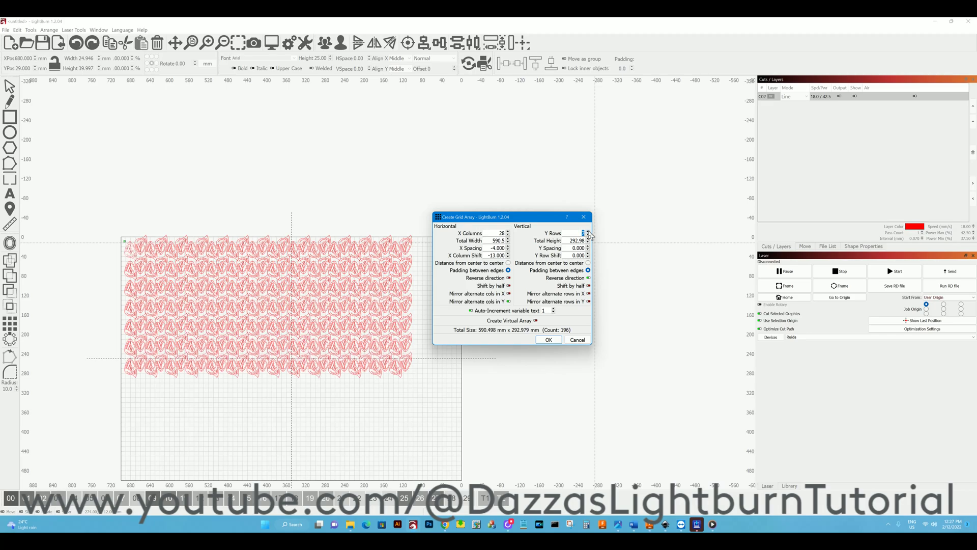
scroll(334, 361, up, 4)
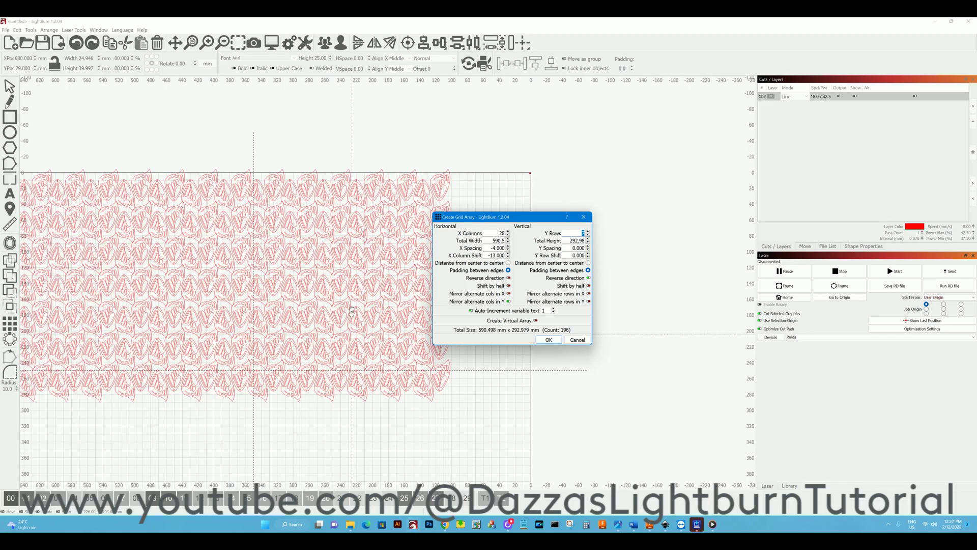
scroll(351, 222, up, 8)
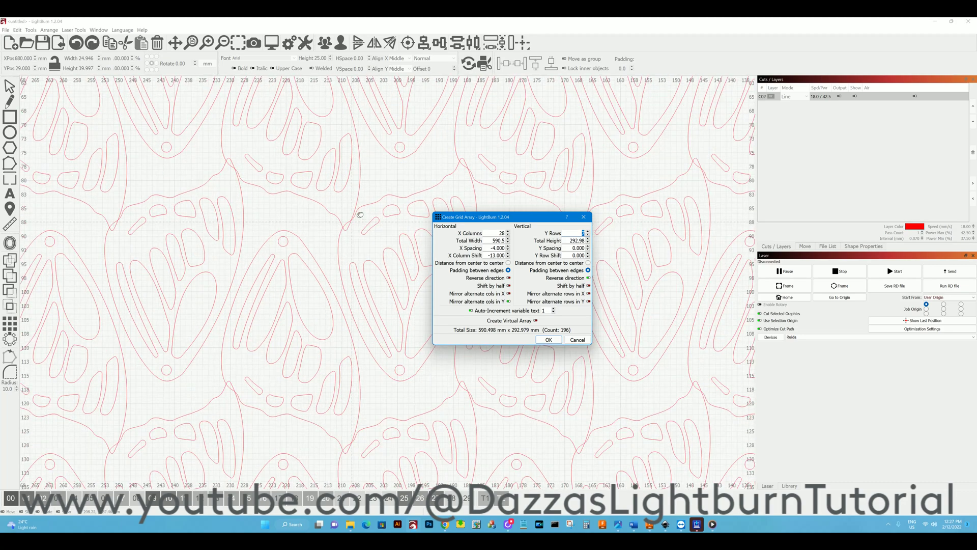
Set X Column Shift to -11 mm, giving 196 wings at 590.498 × 290.979 mm.
click(508, 257)
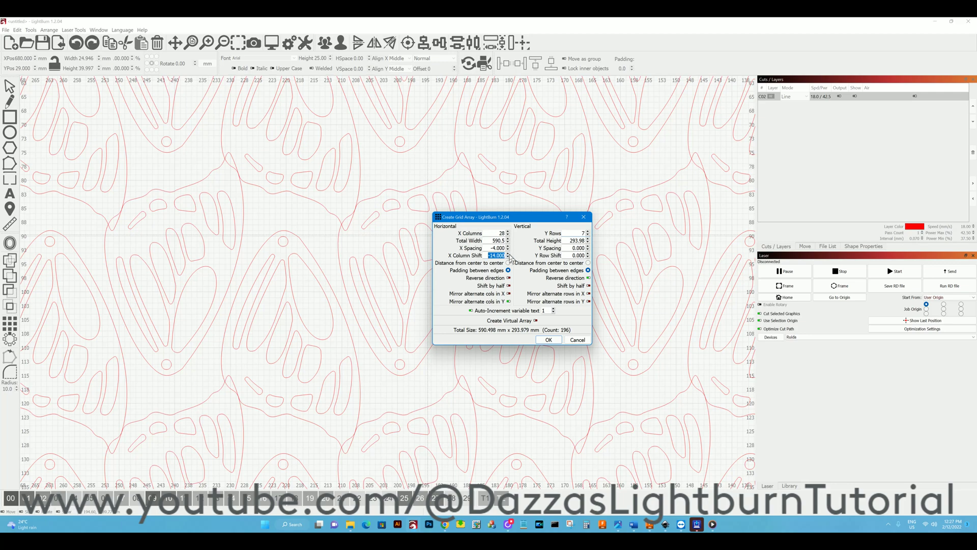
click(508, 254)
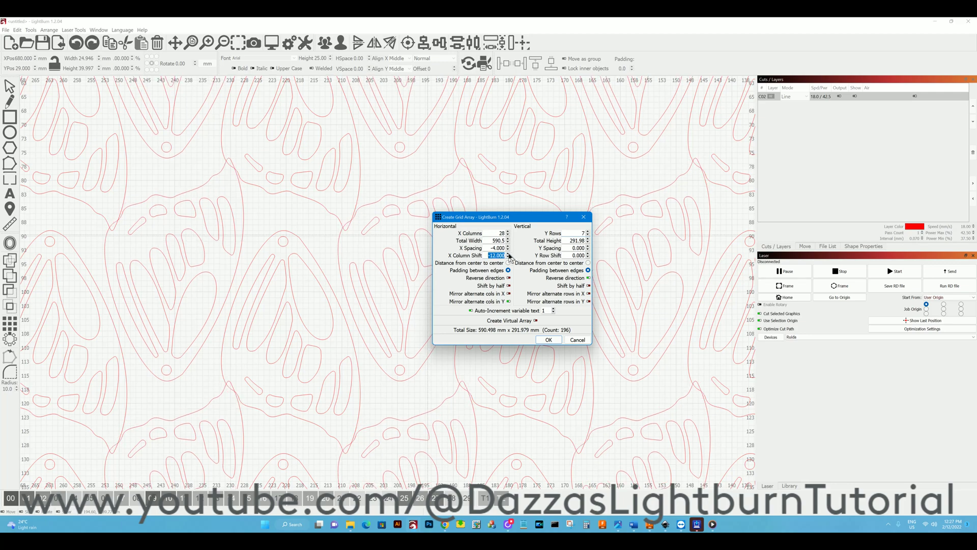
click(508, 254)
scroll(417, 358, down, 5)
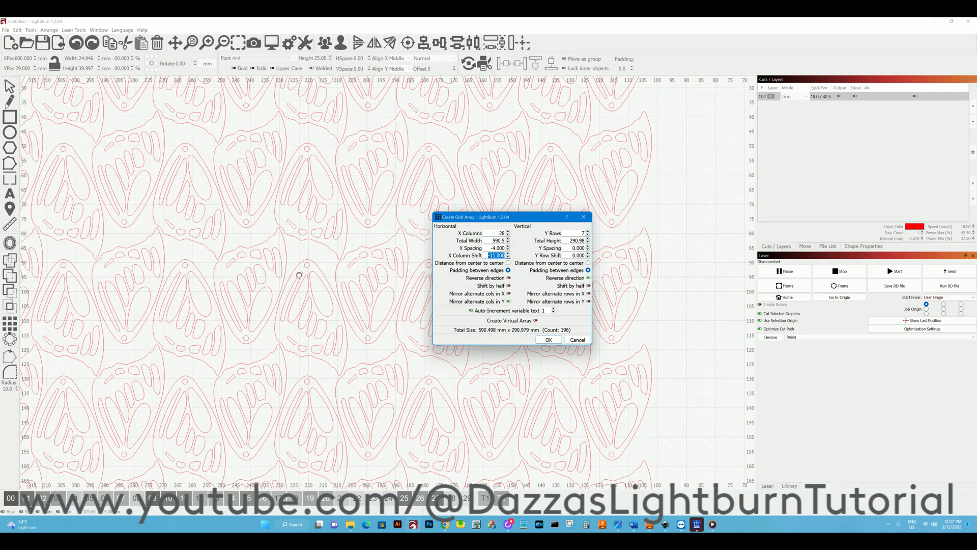
scroll(363, 272, up, 3)
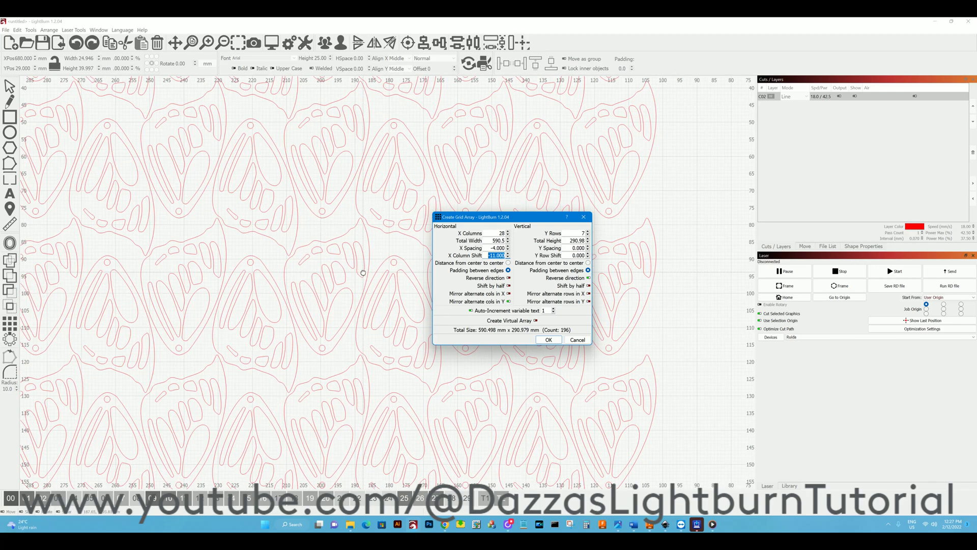
scroll(364, 214, down, 10)
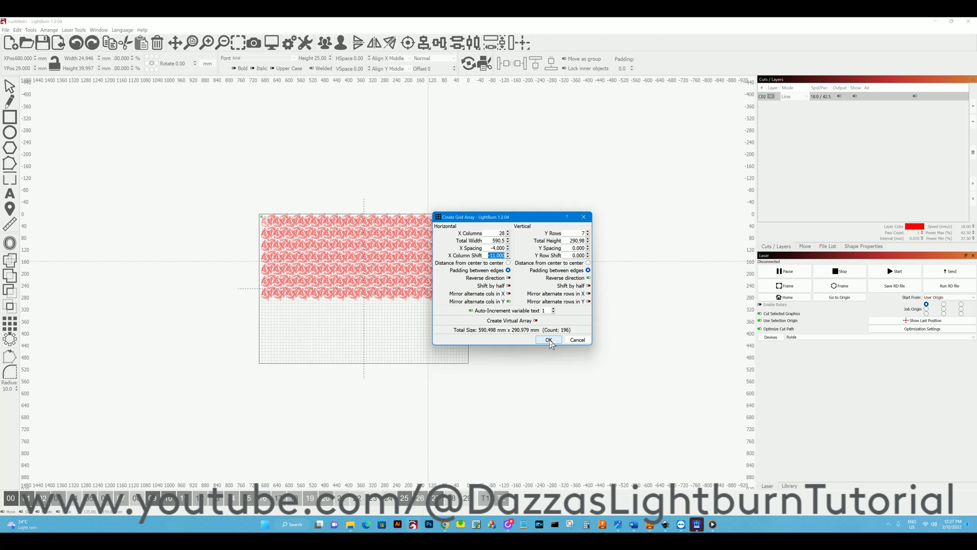
Create the grid array and move the top-left leaf about 3 mm lower.
click(549, 340)
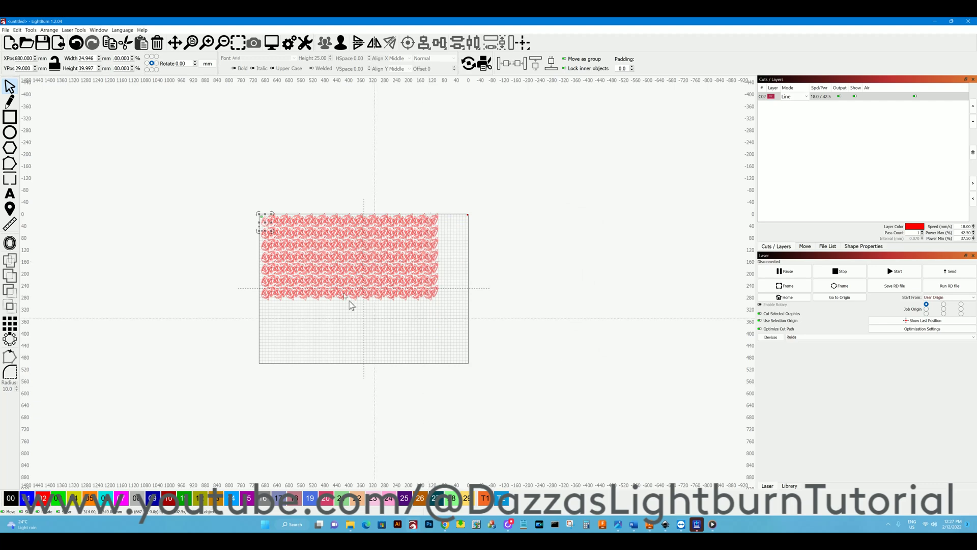
scroll(301, 280, up, 2)
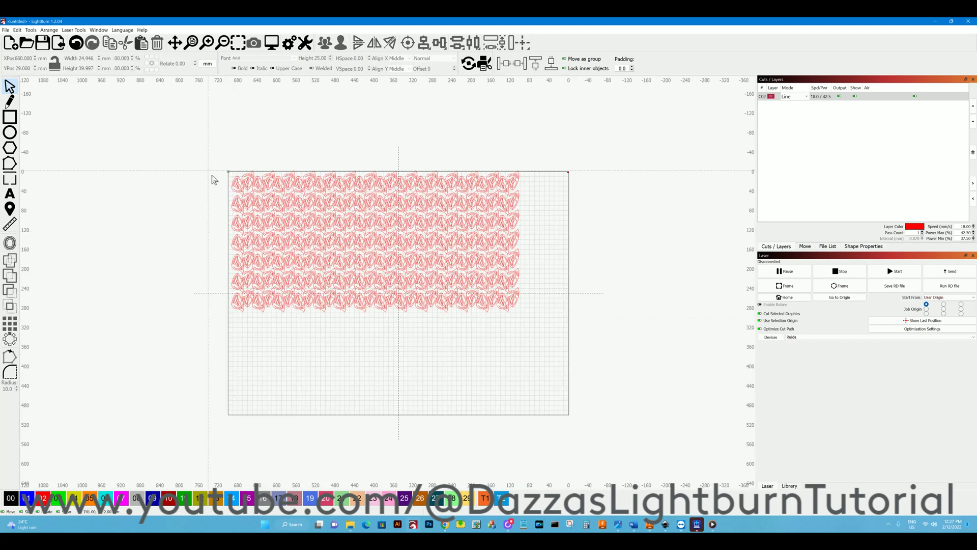
click(238, 185)
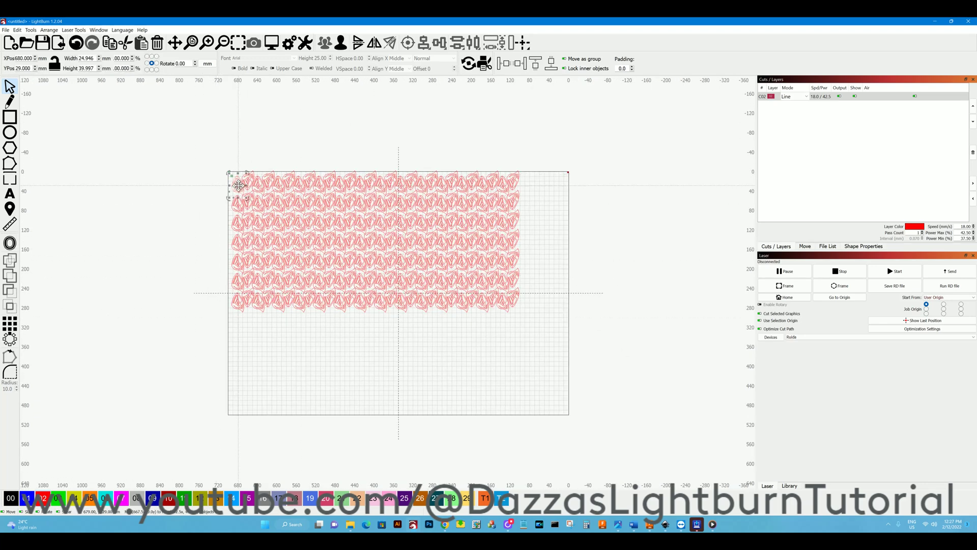
mouse_move(238, 185)
mouse_down()
mouse_move(227, 181)
mouse_move(237, 191)
mouse_up()
click(218, 190)
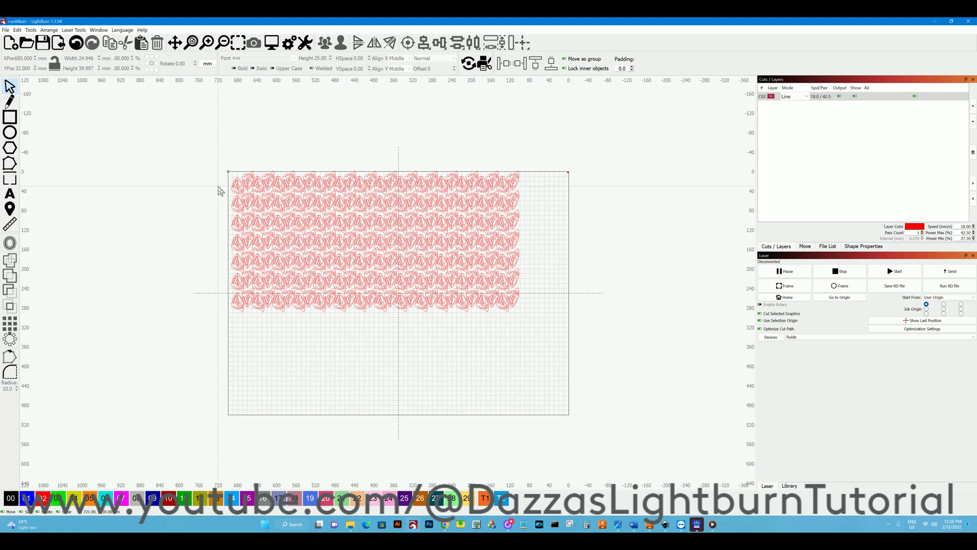
Select individual leaves and the whole array, then reselect the top-left leaf.
click(321, 224)
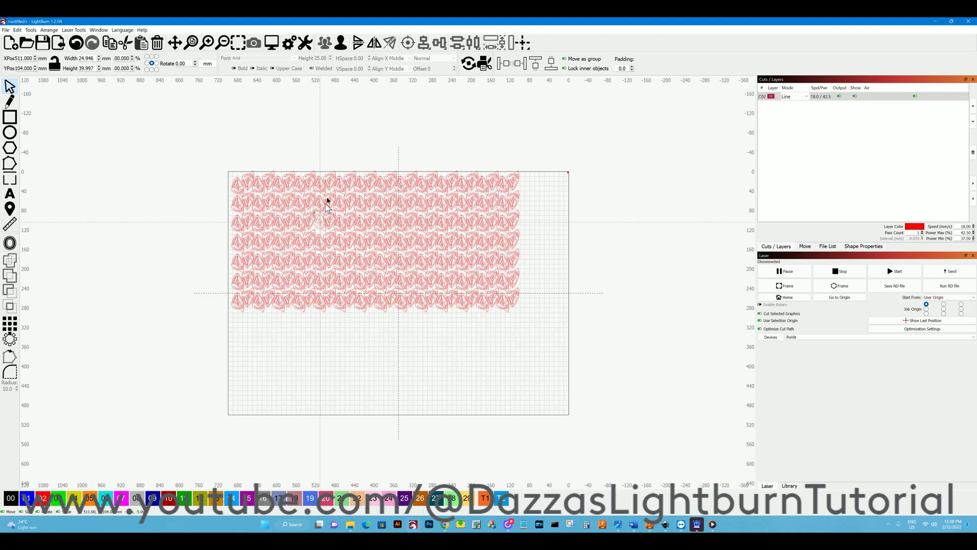
click(321, 229)
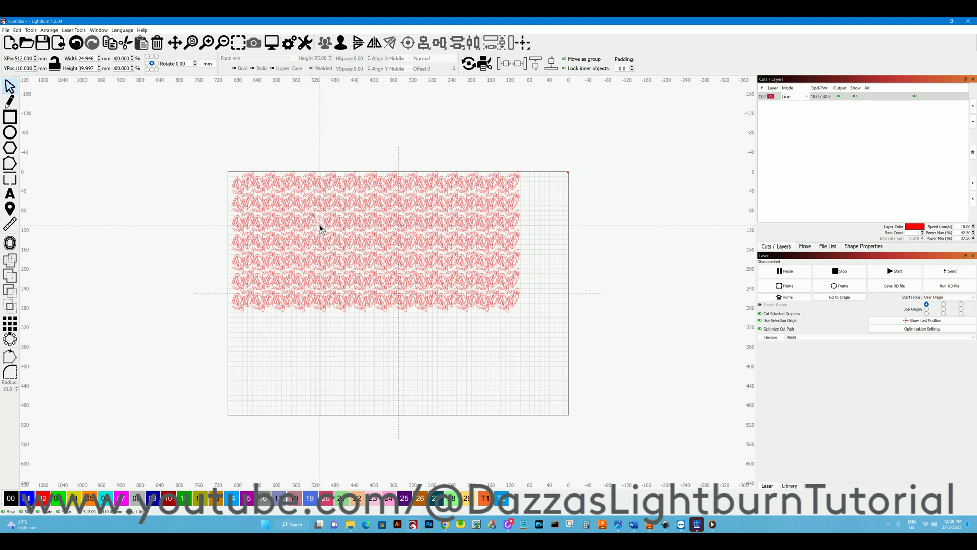
right_click(319, 226)
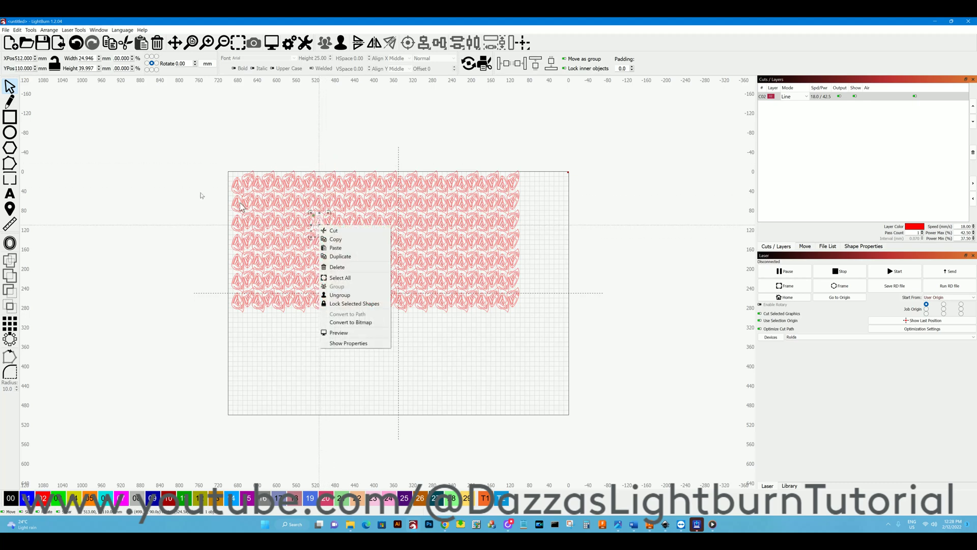
click(168, 176)
drag(189, 151, 544, 322)
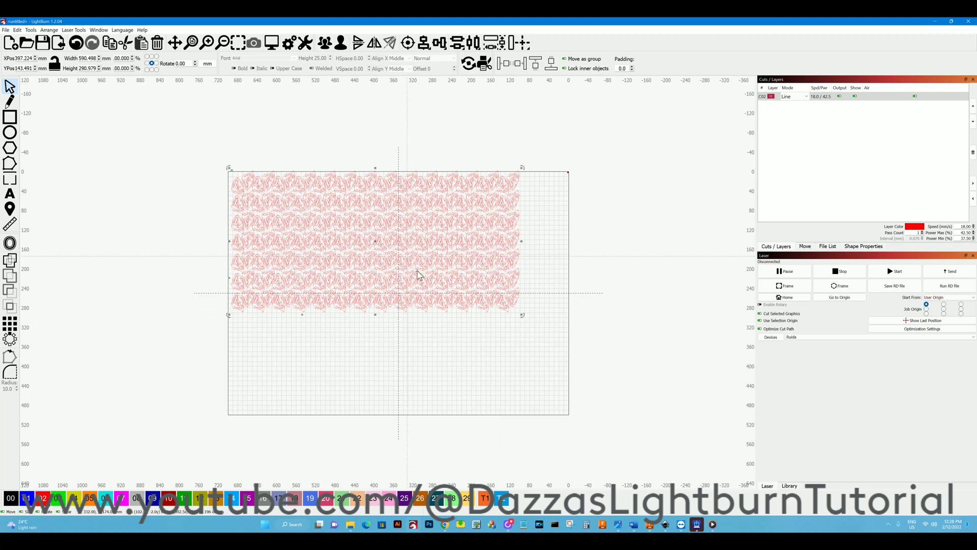
click(261, 329)
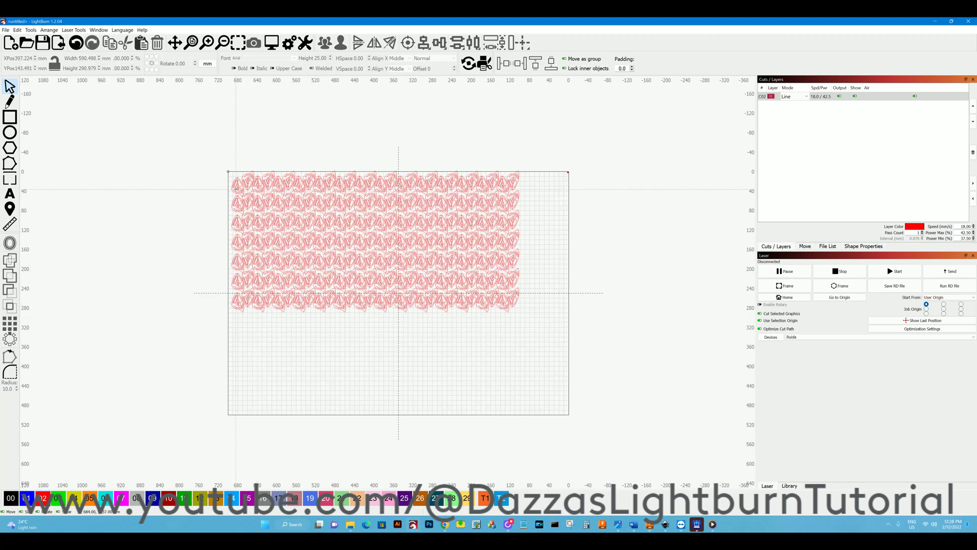
click(237, 187)
Copy the top-left leaf, paste it below the array, and start a new grid array from it.
right_click(238, 188)
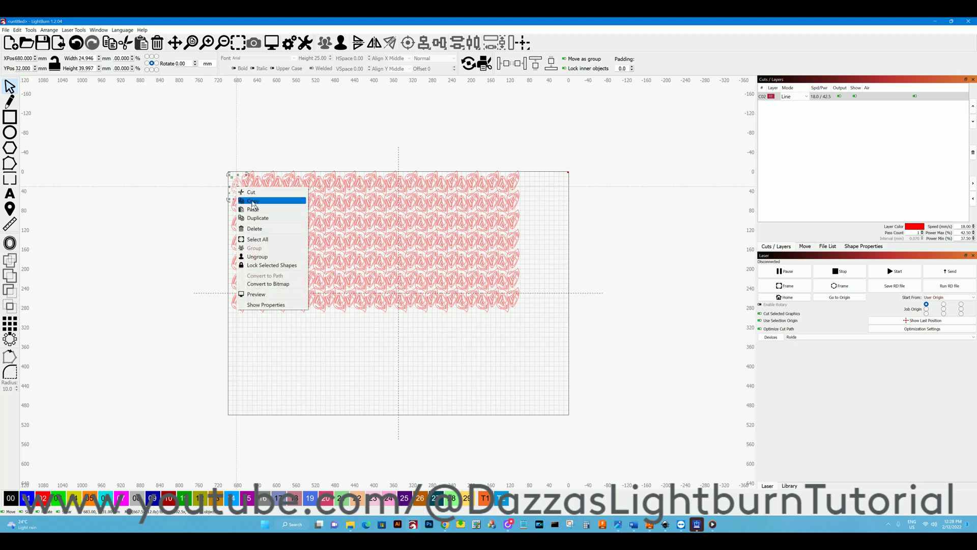
click(256, 202)
scroll(247, 168, down, 2)
scroll(253, 266, up, 4)
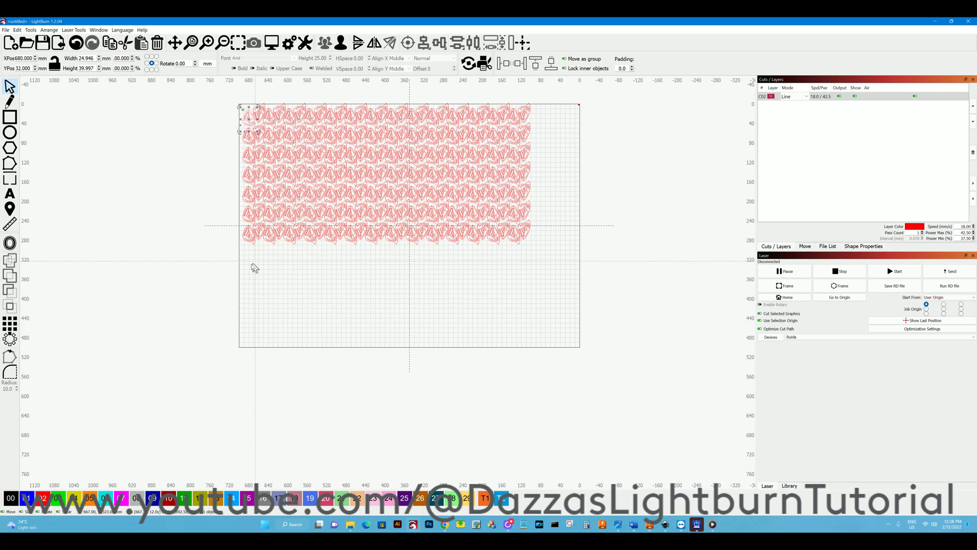
right_click(245, 274)
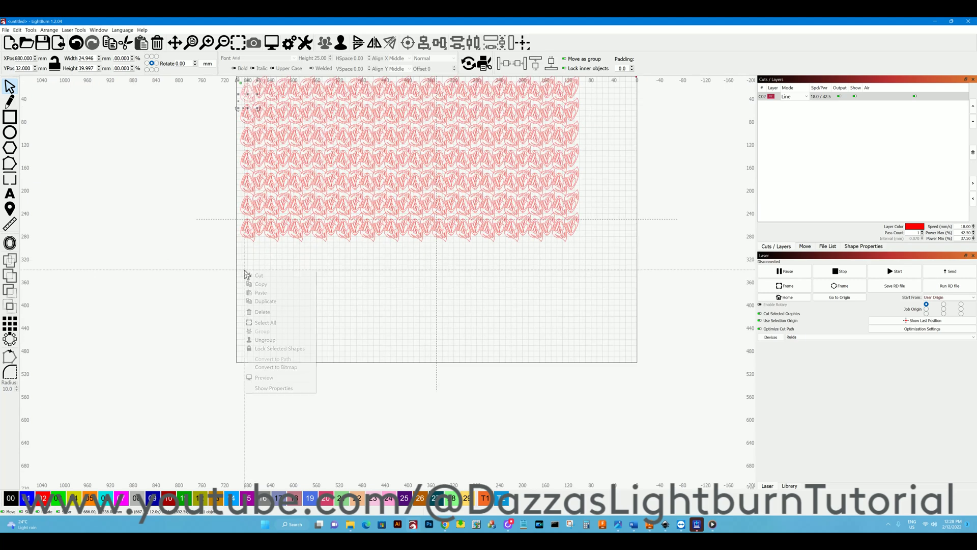
click(264, 293)
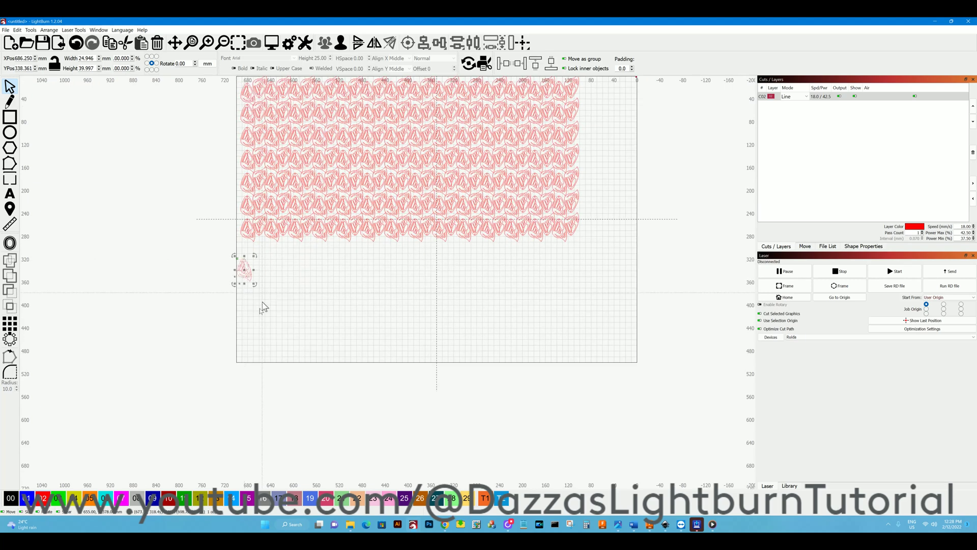
click(9, 326)
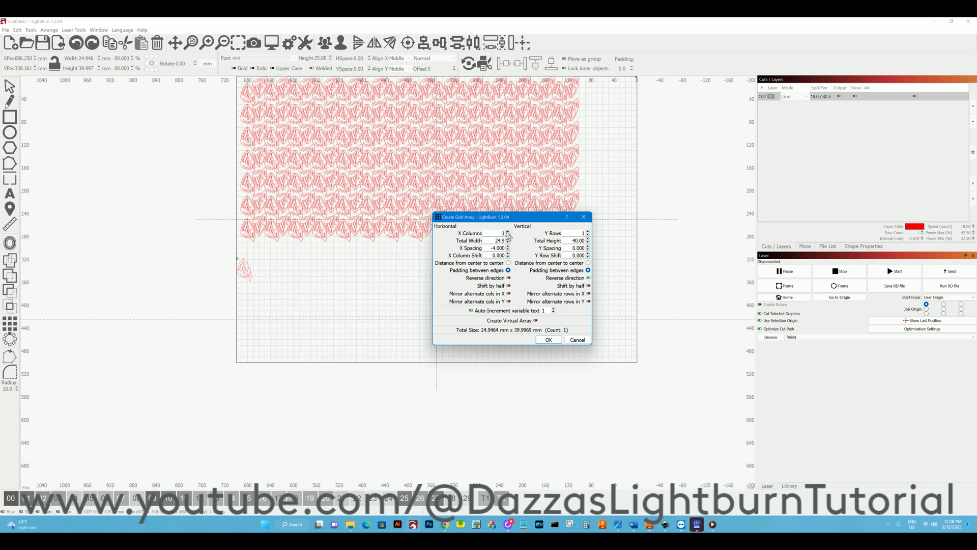
Raise the grid array's X Columns to 28 so the row spans the sheet width.
click(508, 232)
click(507, 233)
click(507, 233)
double_click(508, 232)
click(508, 232)
double_click(508, 232)
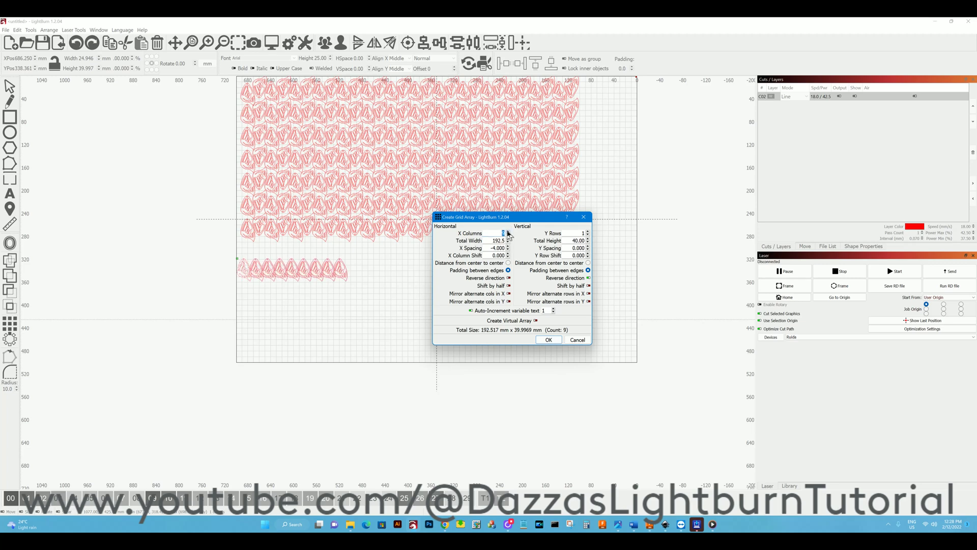
double_click(508, 232)
click(508, 232)
double_click(507, 232)
double_click(508, 233)
click(507, 232)
double_click(507, 232)
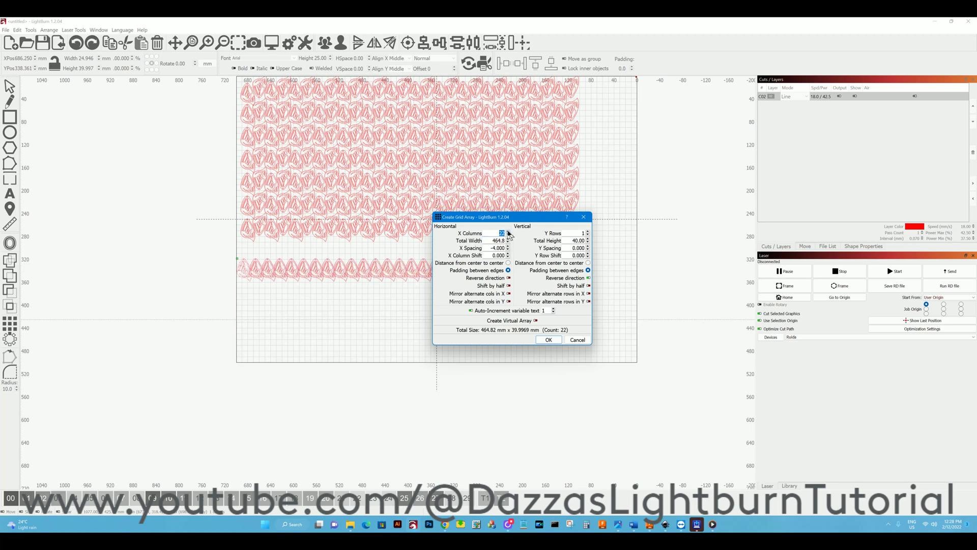
double_click(508, 232)
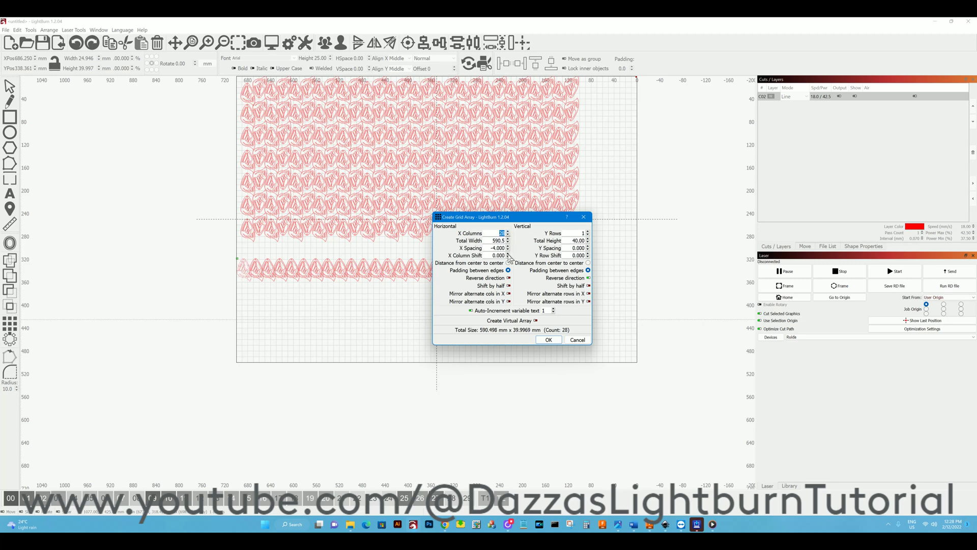
Set X Column Shift to -14, tick Mirror alternate cols in Y, and start adding rows.
click(508, 254)
click(508, 258)
scroll(510, 259, up, 12)
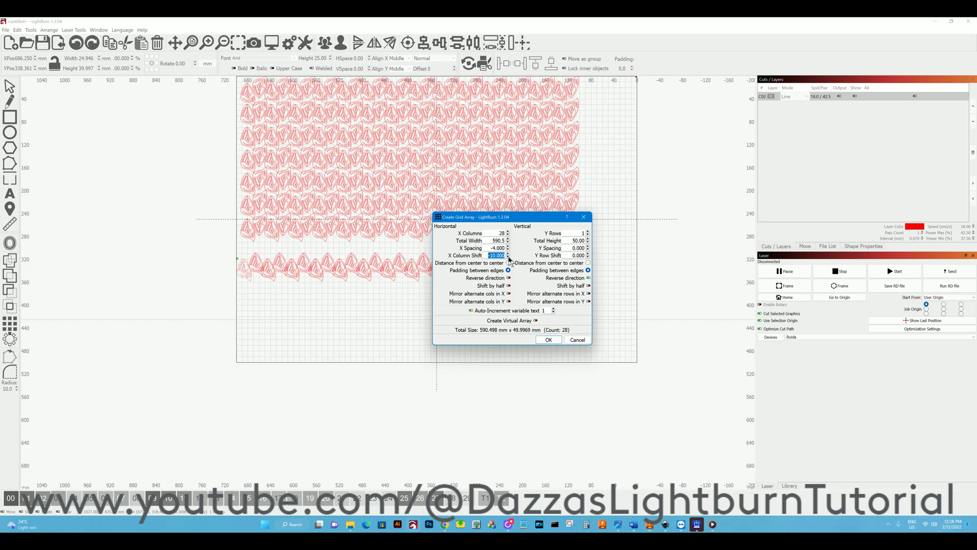
scroll(509, 259, up, 6)
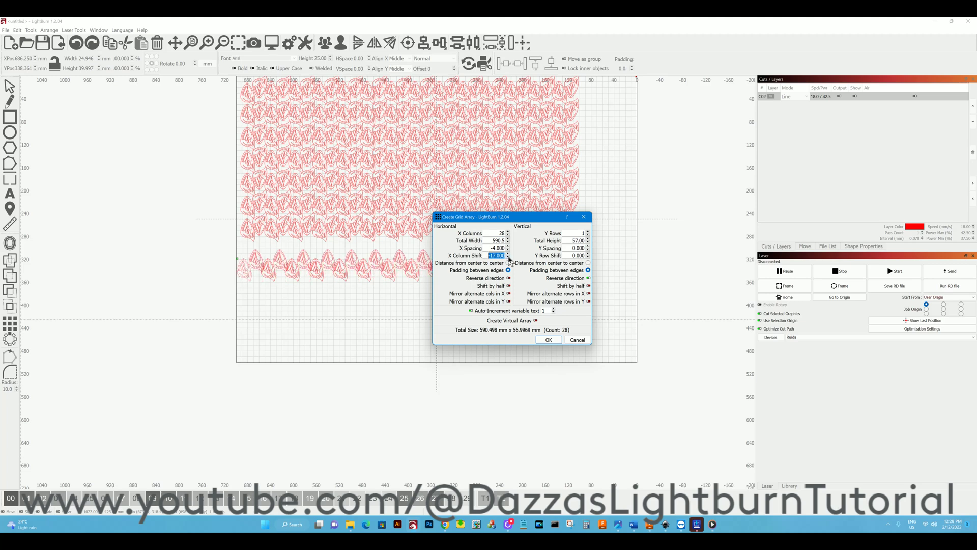
click(509, 302)
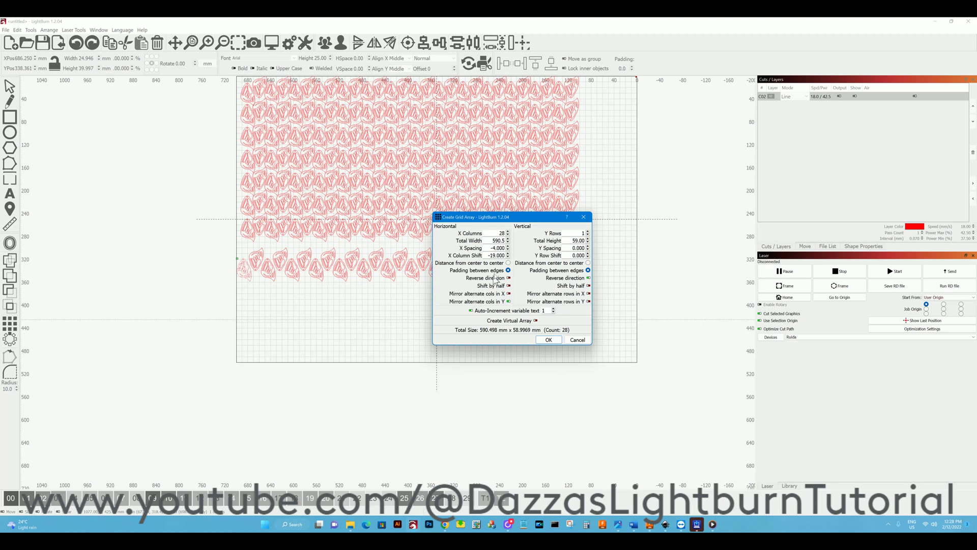
scroll(510, 261, down, 3)
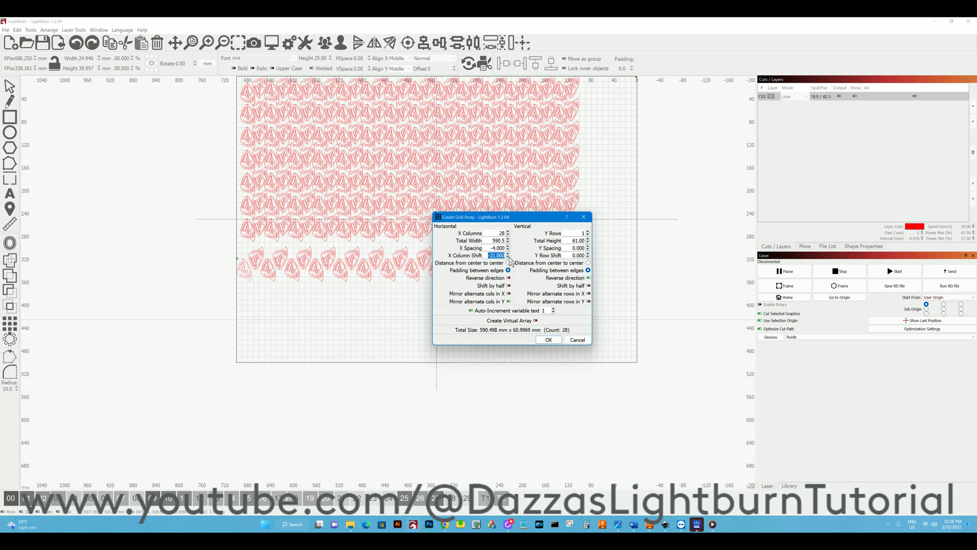
scroll(510, 257, up, 7)
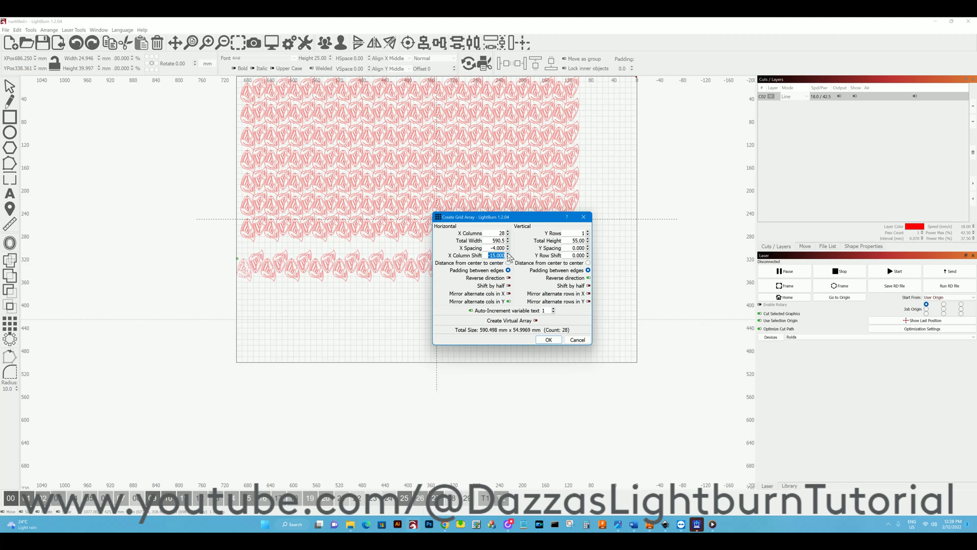
scroll(509, 257, up, 1)
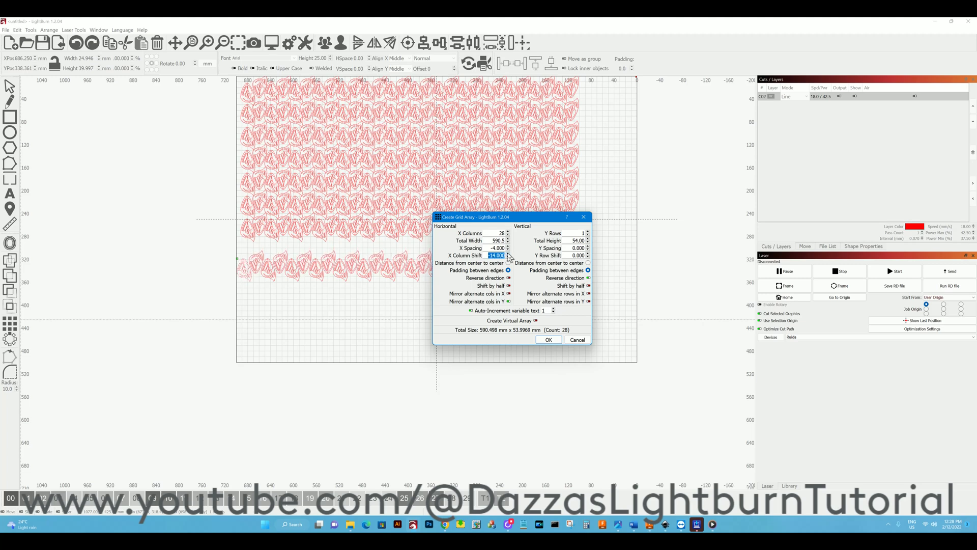
click(589, 231)
Increase Y Rows to 7 for the new leaf array.
click(589, 231)
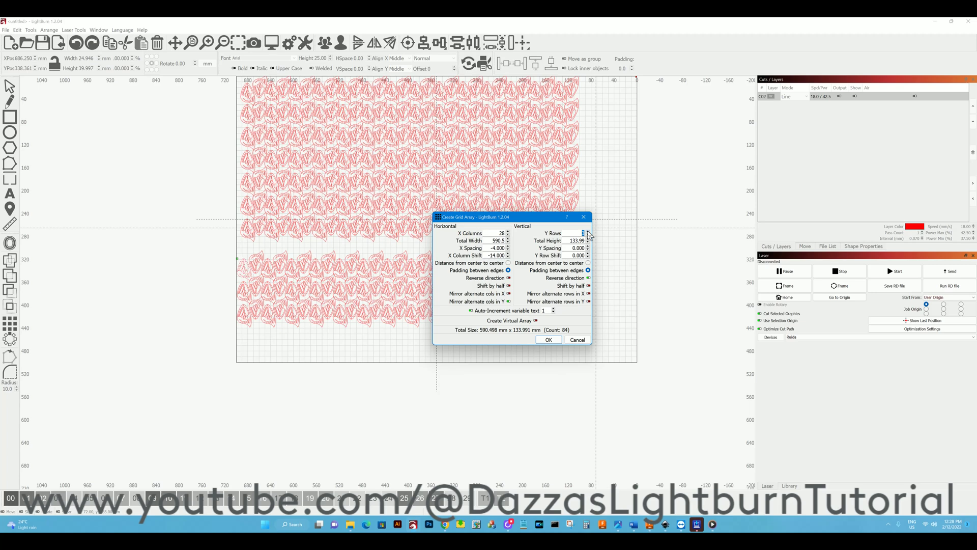
click(588, 232)
click(588, 232)
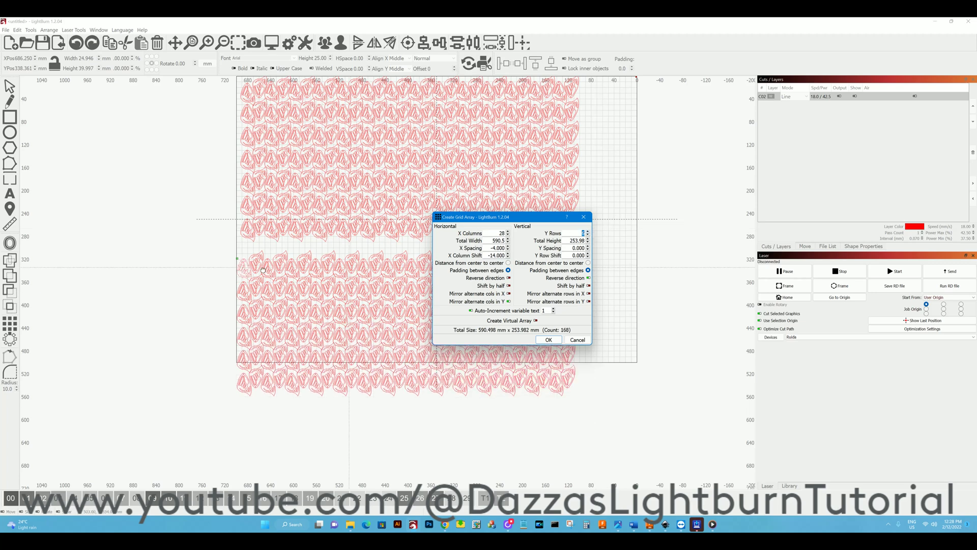
scroll(309, 319, down, 2)
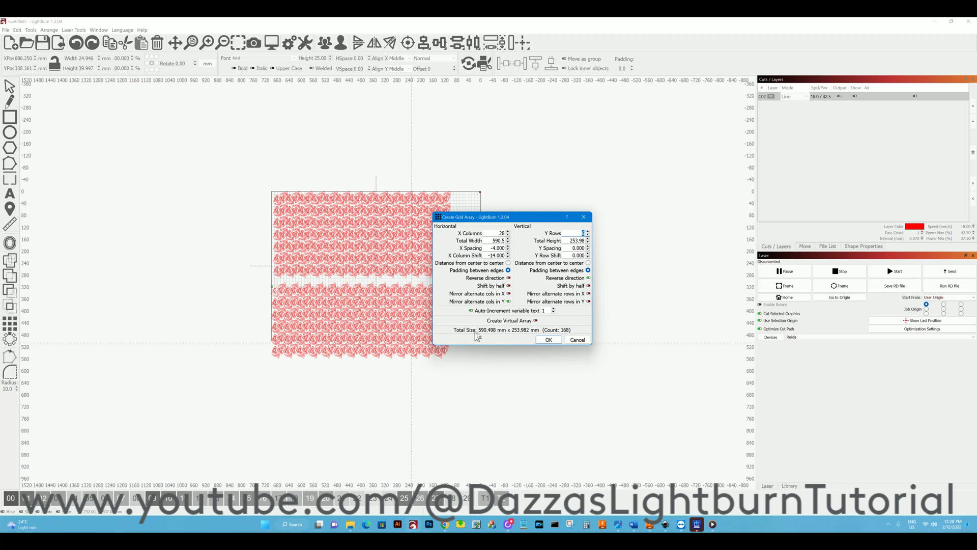
click(588, 232)
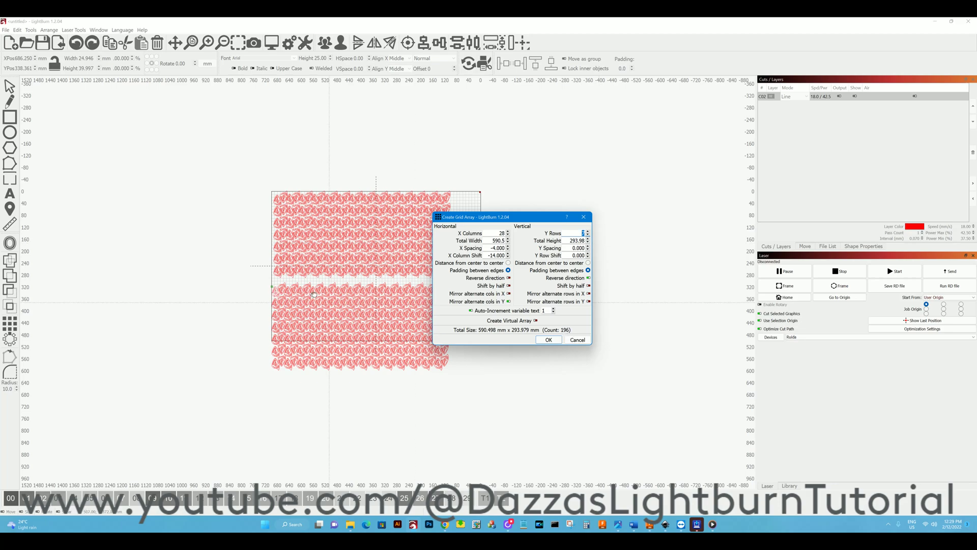
scroll(314, 294, up, 5)
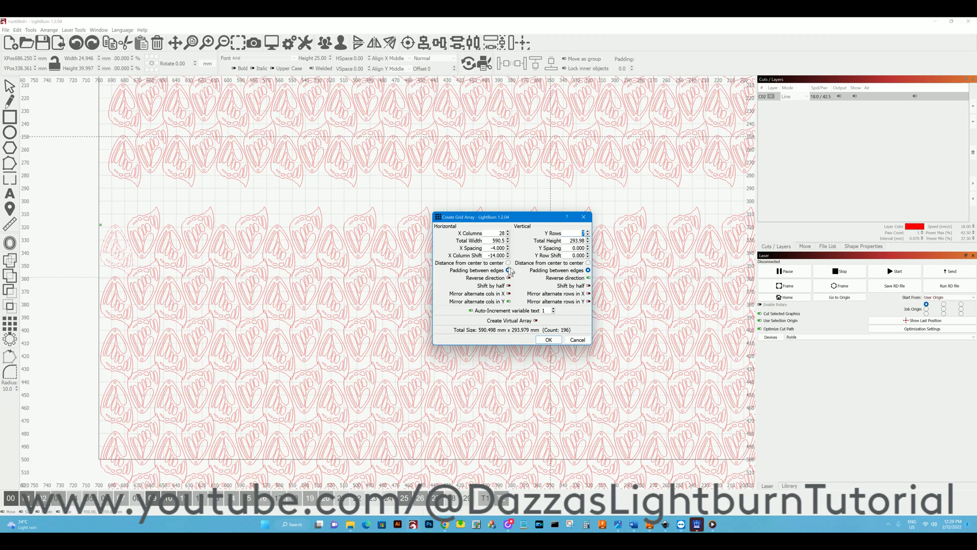
Change X Column Shift to -11, enable Create Virtual Array, and confirm the array.
click(508, 257)
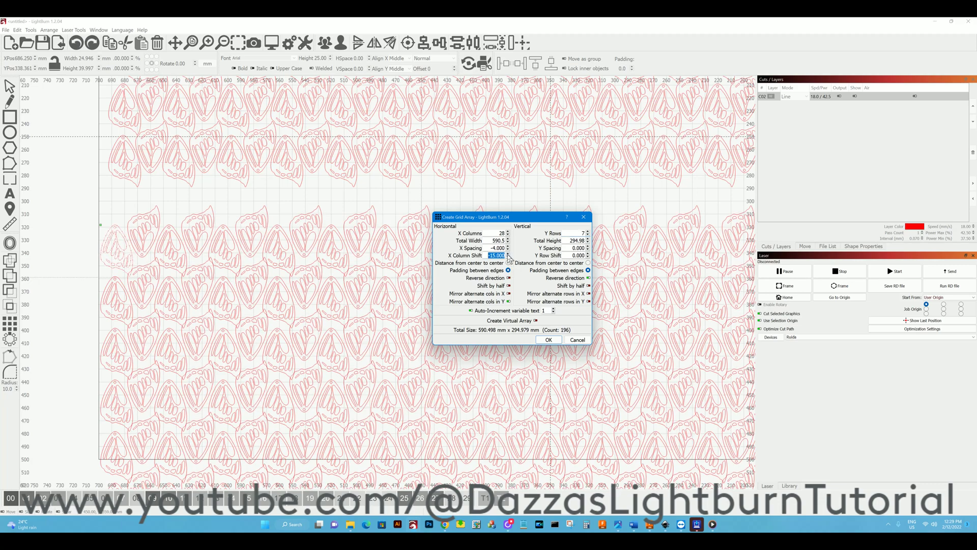
scroll(508, 257, up, 3)
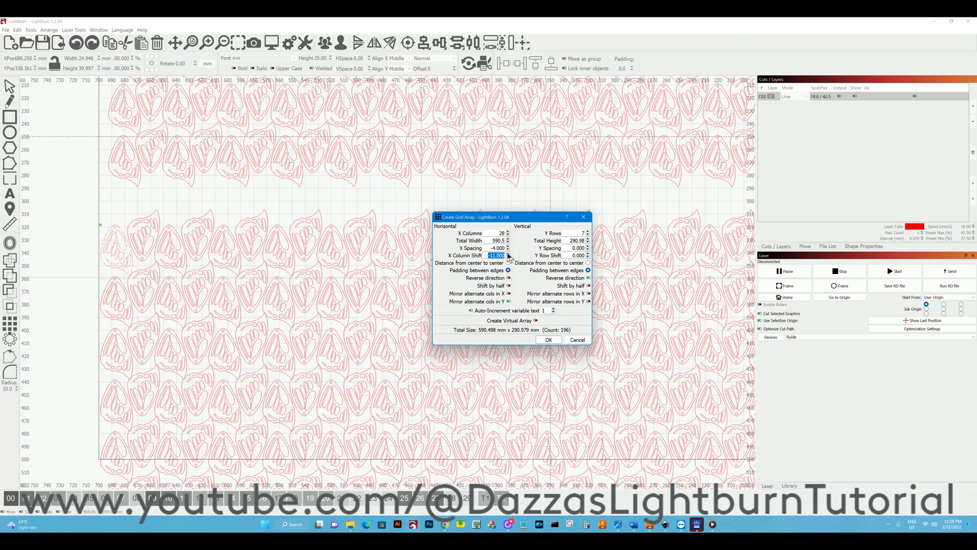
scroll(289, 271, down, 3)
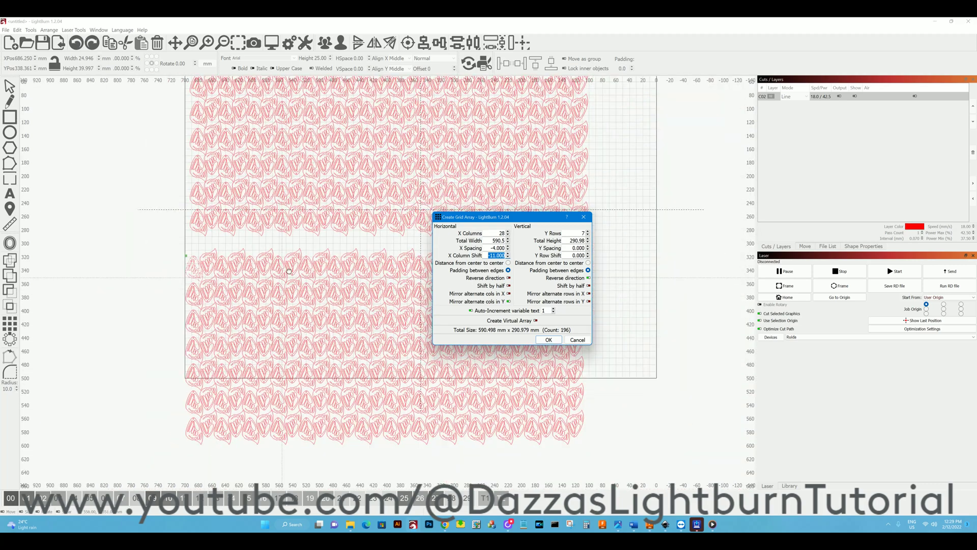
scroll(289, 271, down, 3)
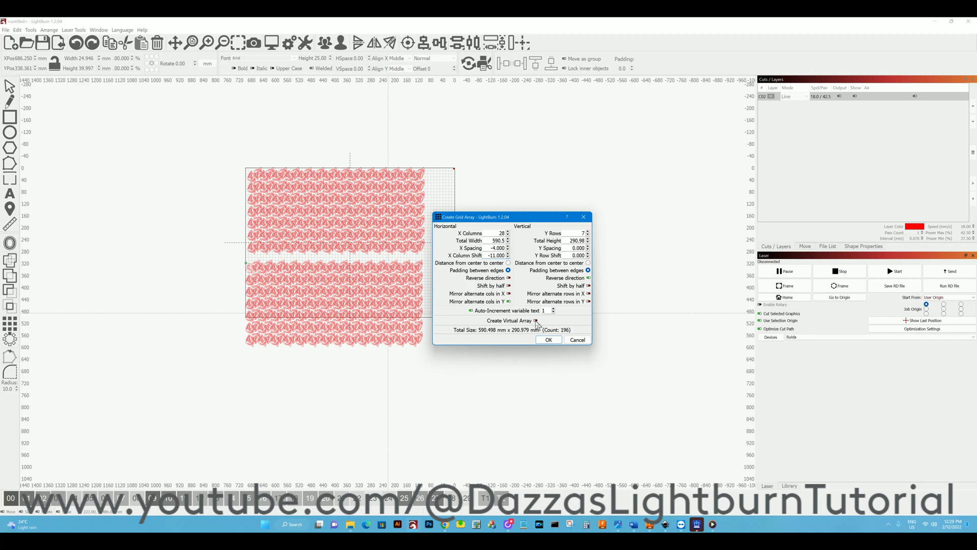
click(536, 322)
scroll(303, 314, up, 10)
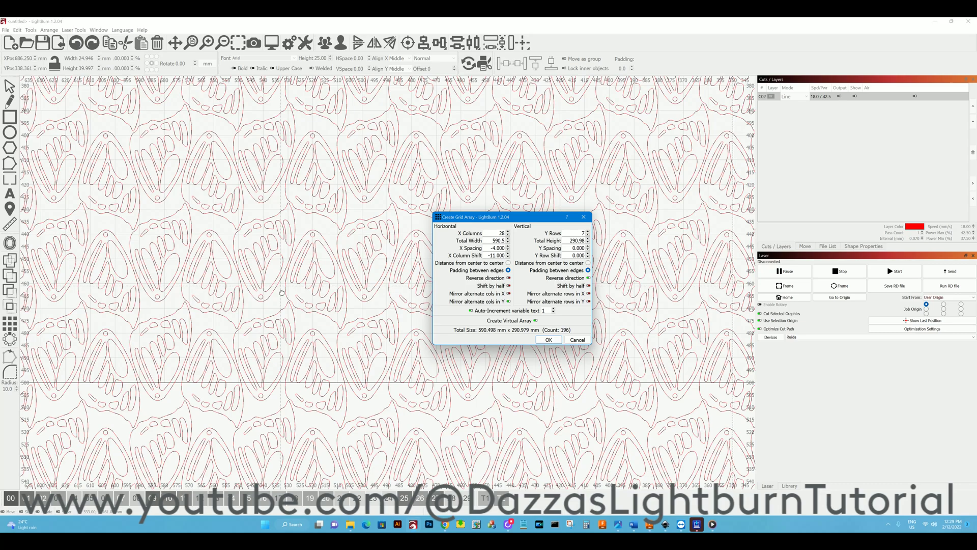
scroll(321, 291, down, 10)
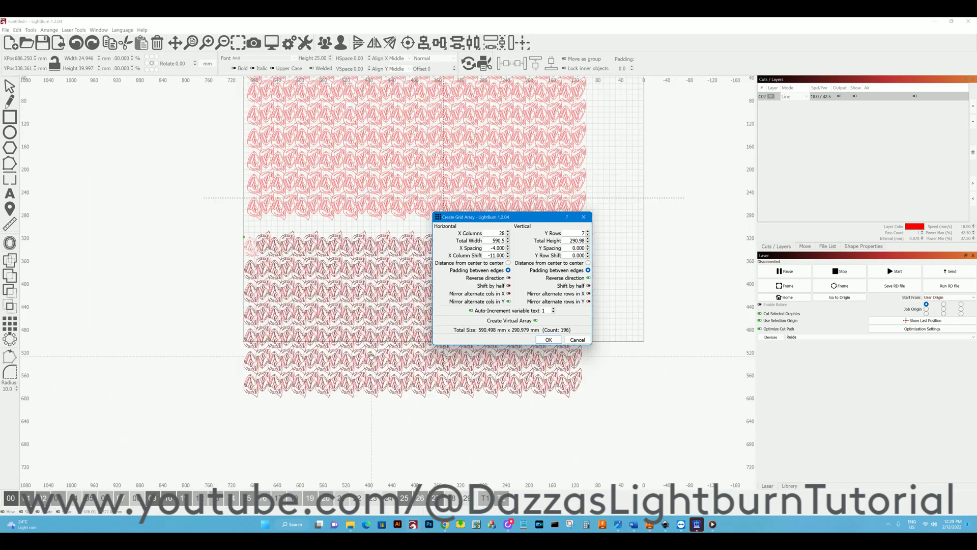
click(287, 312)
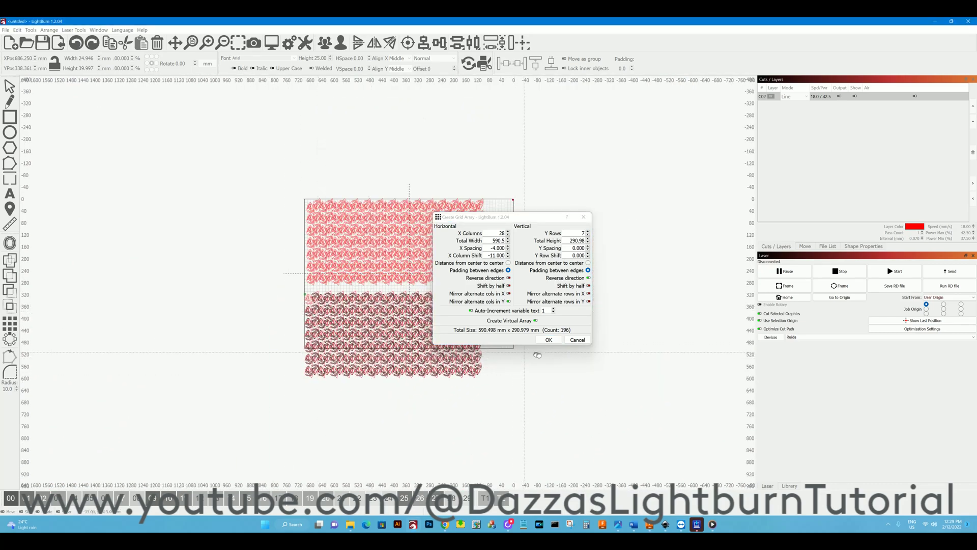
scroll(310, 304, up, 2)
scroll(312, 303, up, 5)
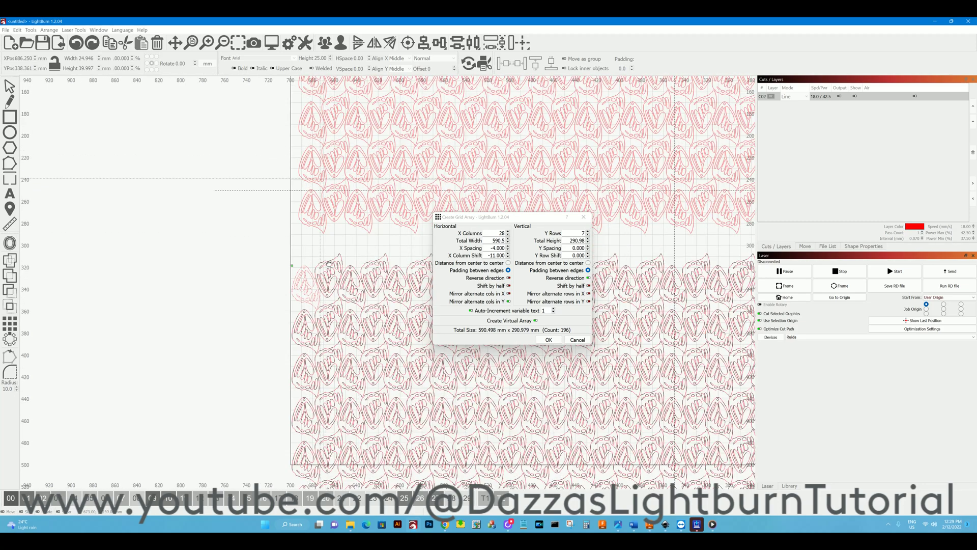
click(554, 338)
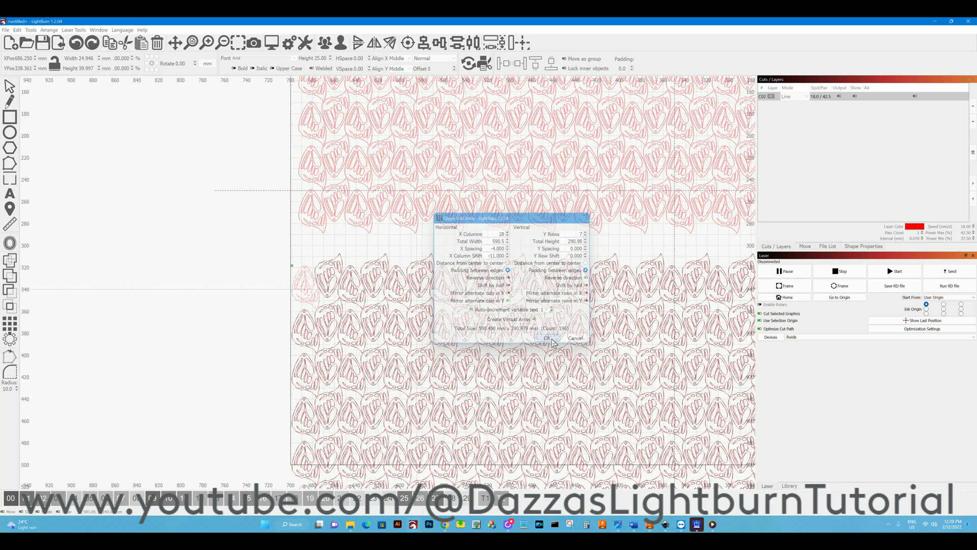
Pick the lower array's top-left source leaf and rotate it so all linked copies tilt.
scroll(301, 307, up, 3)
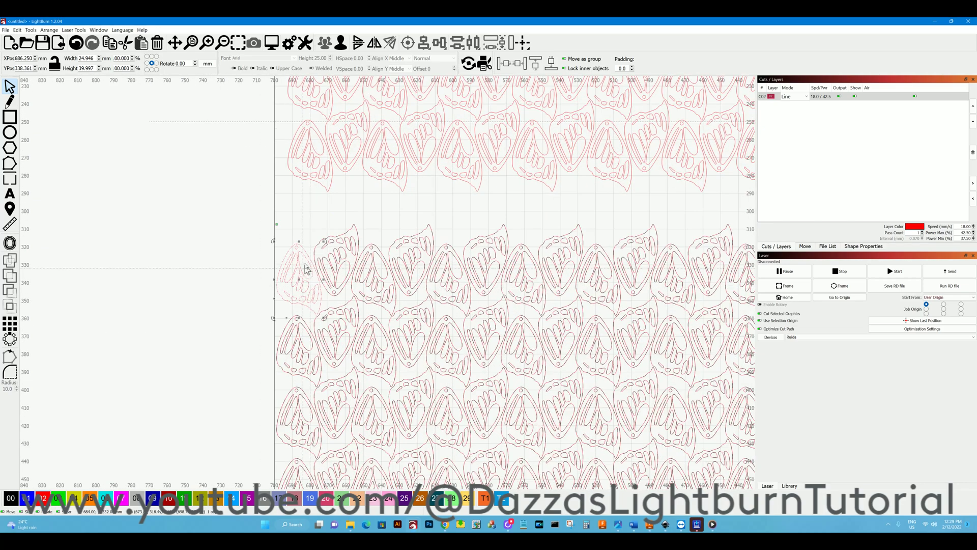
scroll(300, 283, down, 3)
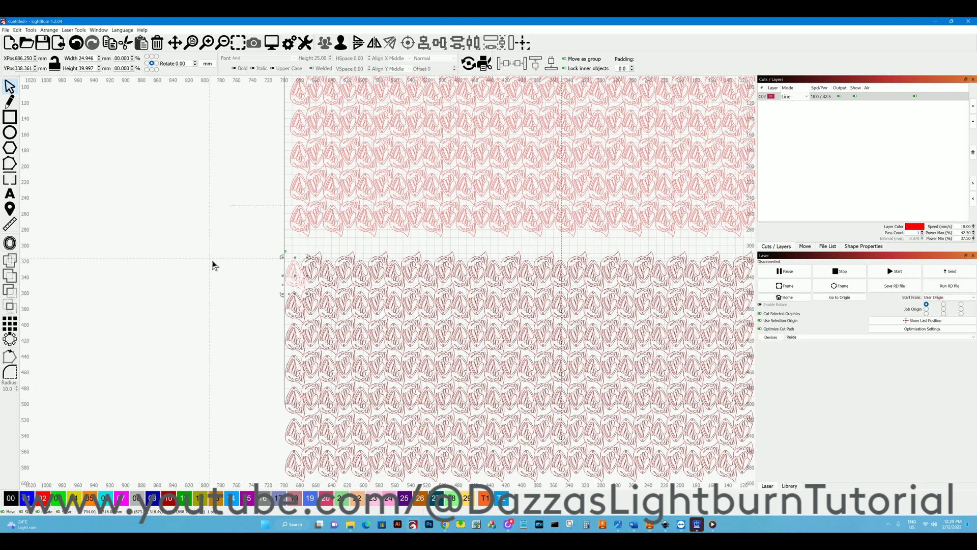
scroll(211, 262, down, 3)
drag(206, 251, 552, 407)
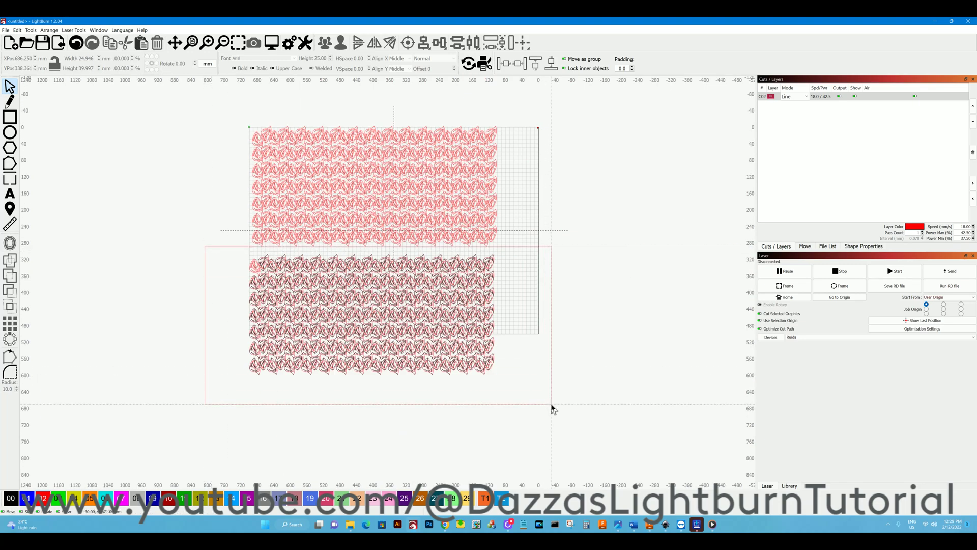
click(255, 264)
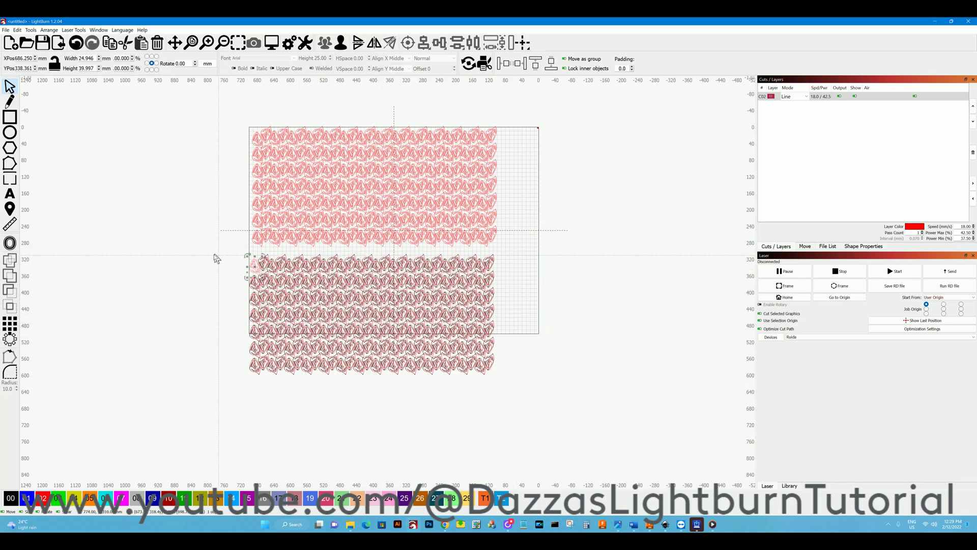
scroll(247, 271, up, 5)
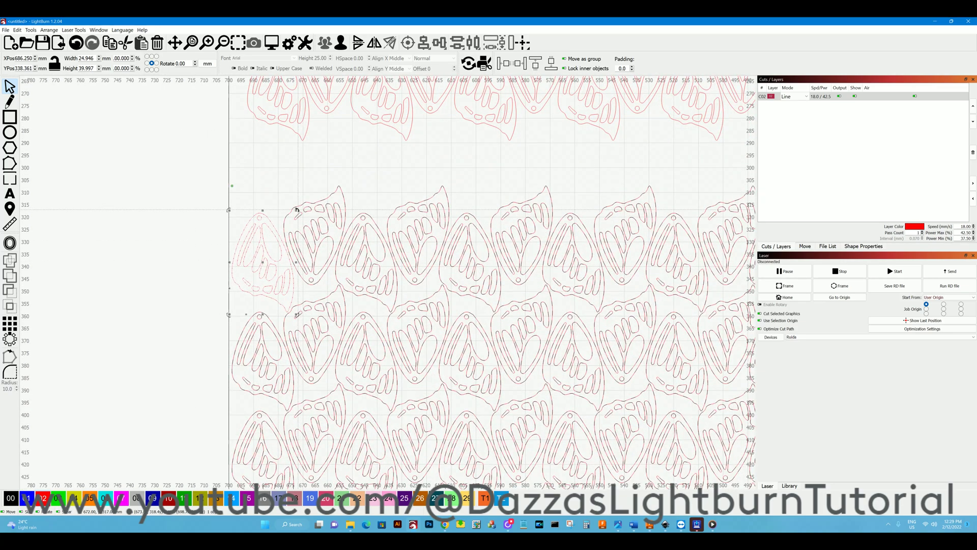
drag(297, 212, 219, 218)
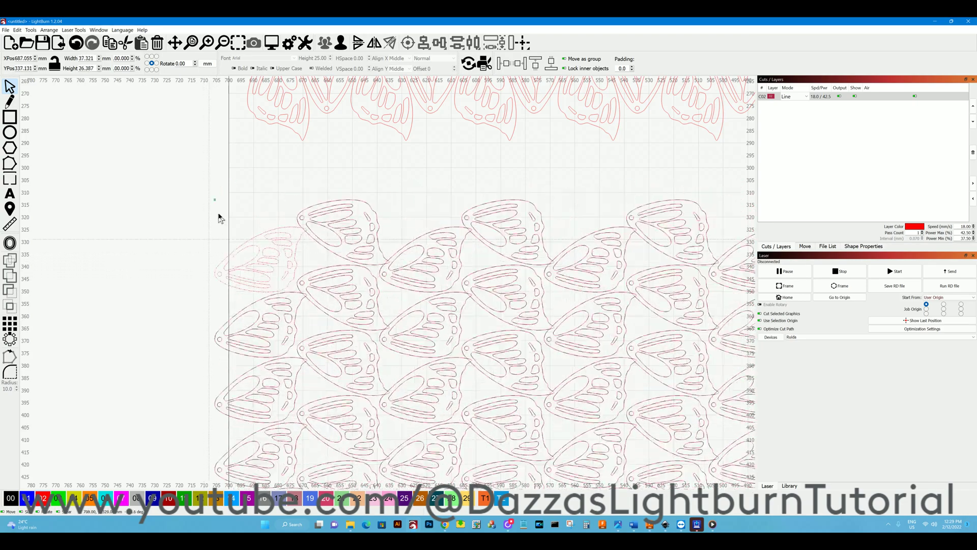
Fine-tune the source leaf's rotation, stretch it taller, then shrink its height back slightly.
drag(300, 203, 229, 209)
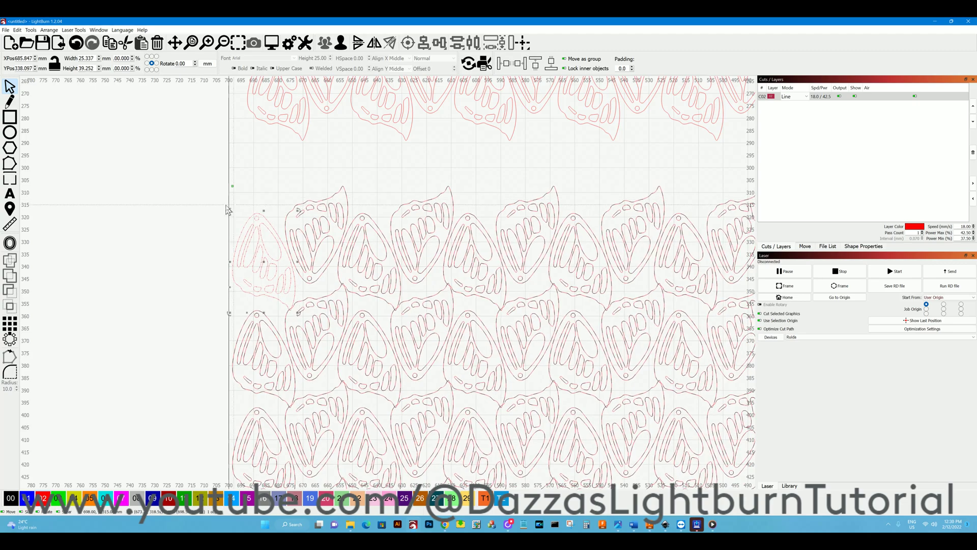
scroll(229, 209, down, 5)
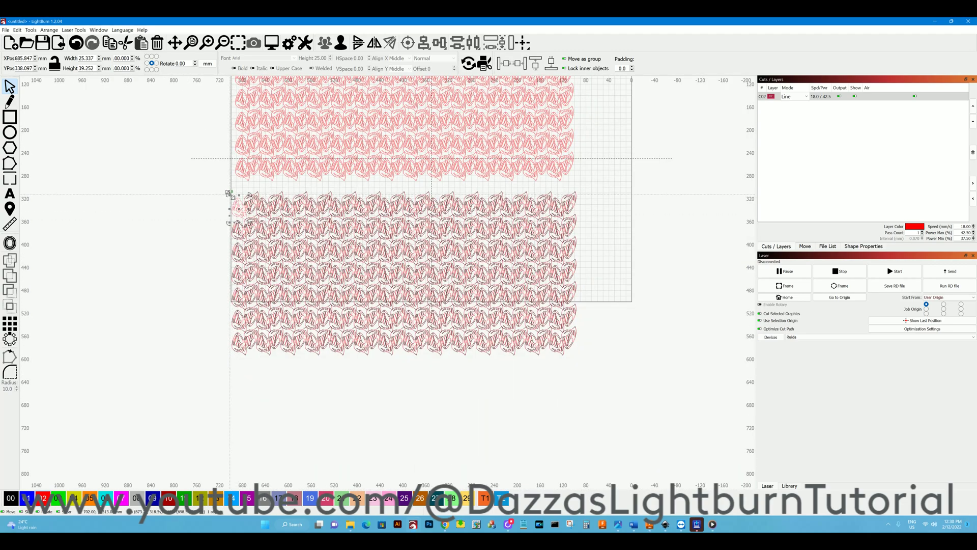
scroll(235, 200, up, 3)
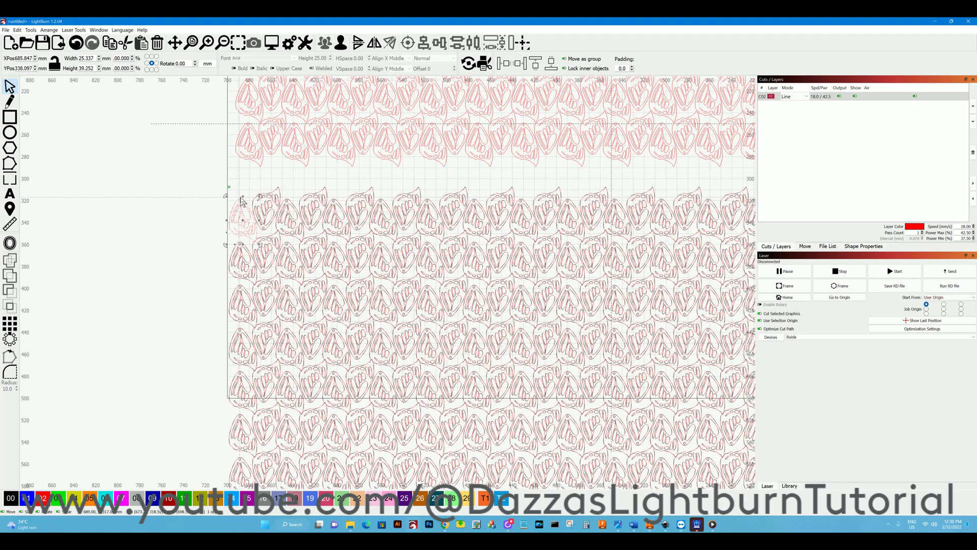
drag(242, 196, 223, 232)
scroll(223, 232, down, 3)
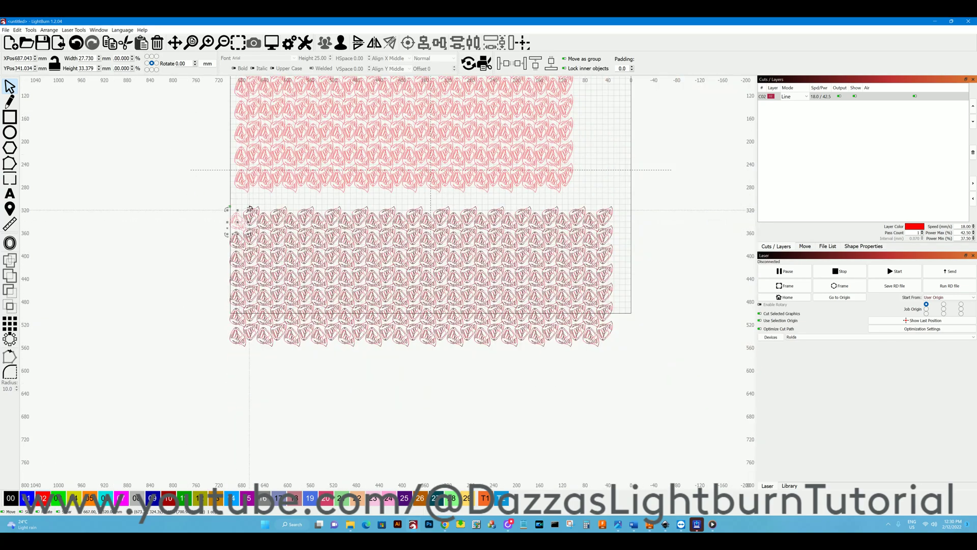
mouse_move(250, 210)
mouse_down()
mouse_move(255, 233)
mouse_move(250, 216)
mouse_up()
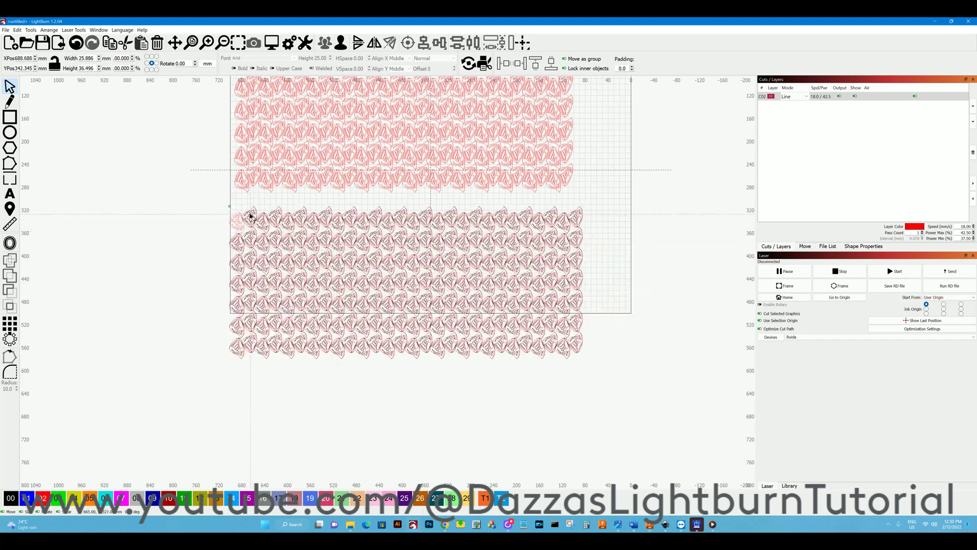
scroll(267, 196, up, 5)
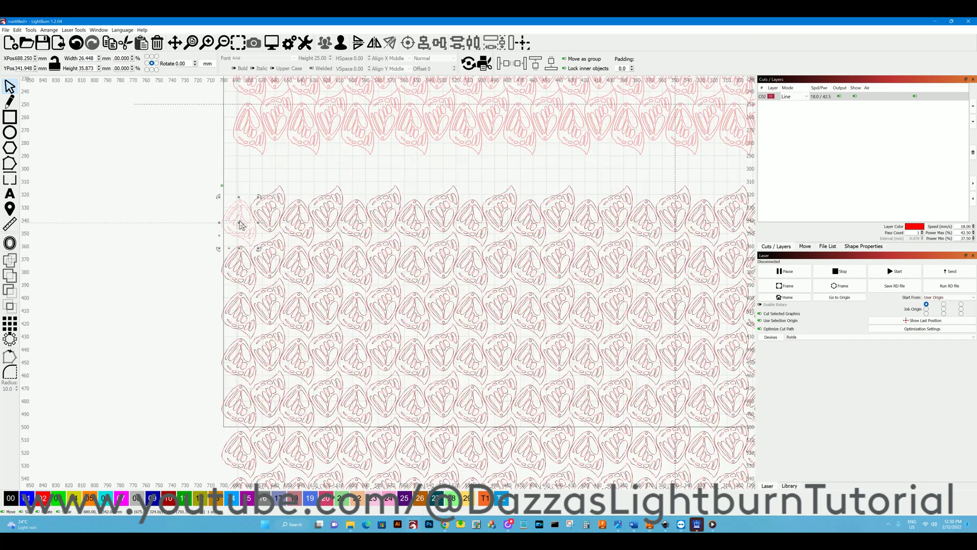
Rescale the source leaf to about 25.476 × 24.834 mm and rotate it so the array re-tilts.
drag(274, 182, 269, 181)
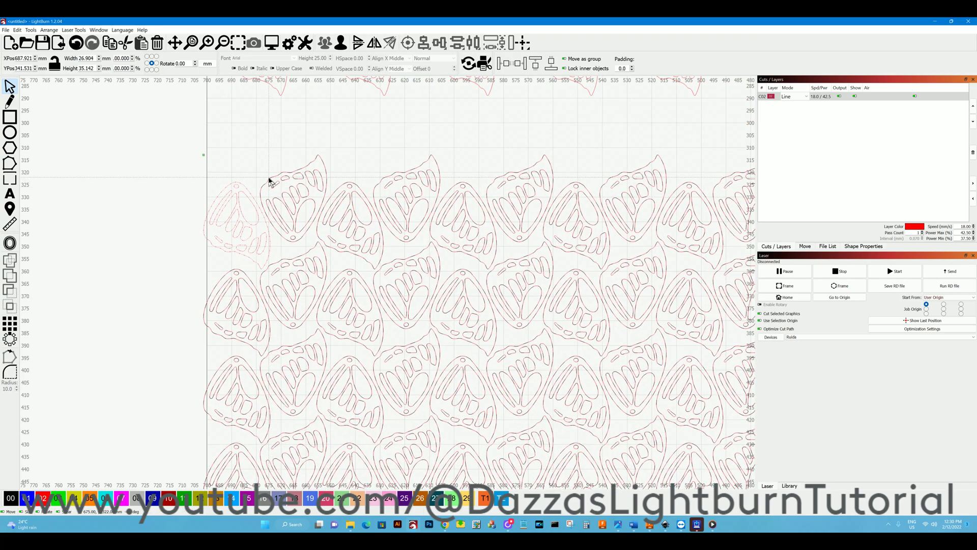
scroll(153, 196, down, 8)
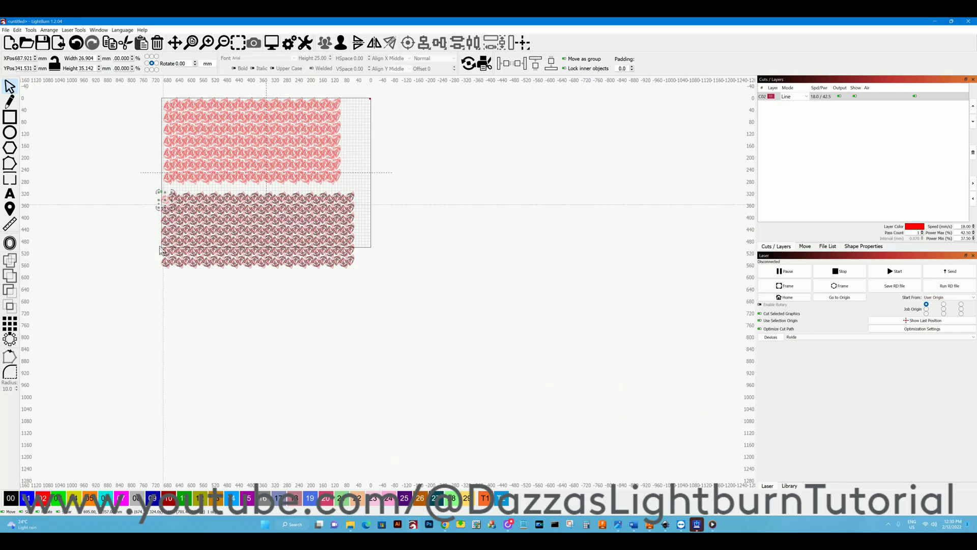
scroll(181, 214, up, 6)
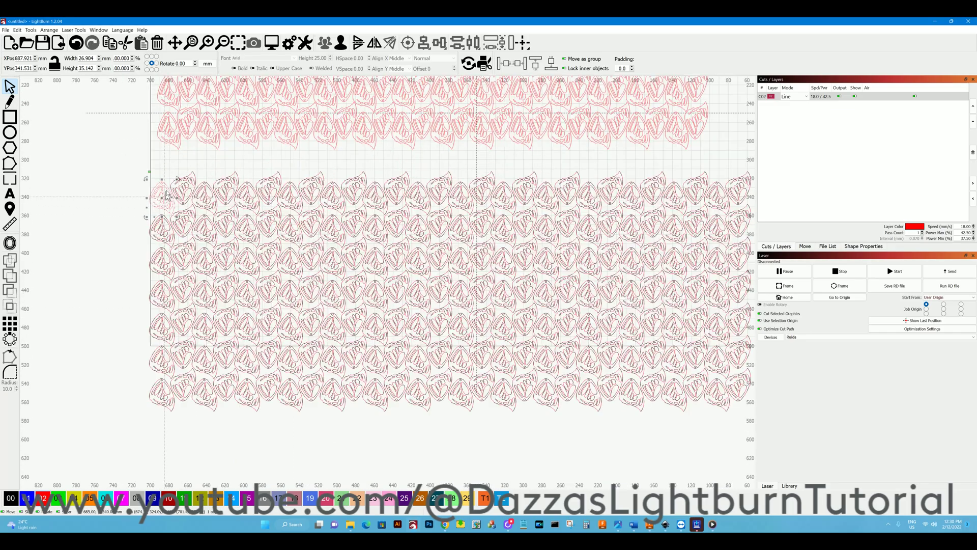
drag(182, 179, 144, 209)
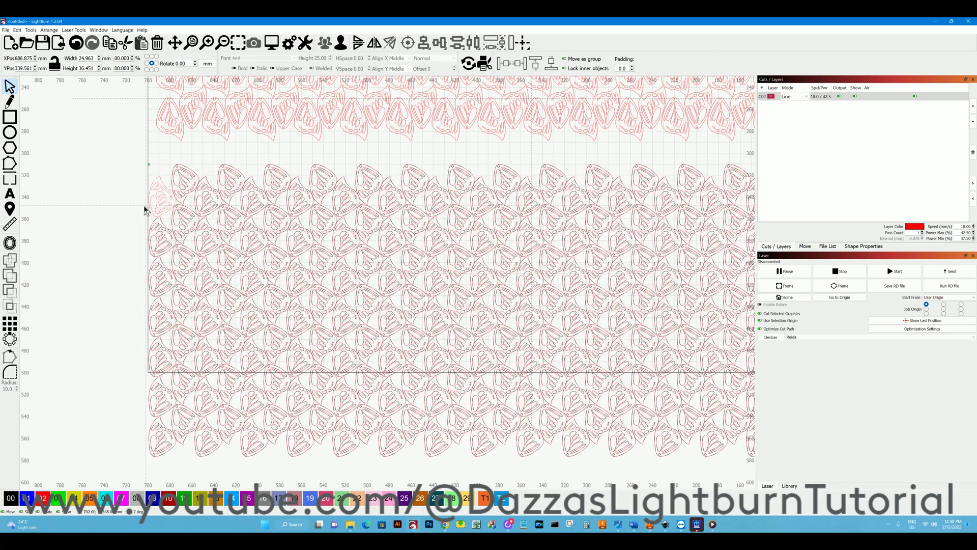
scroll(178, 199, up, 1)
scroll(178, 198, up, 3)
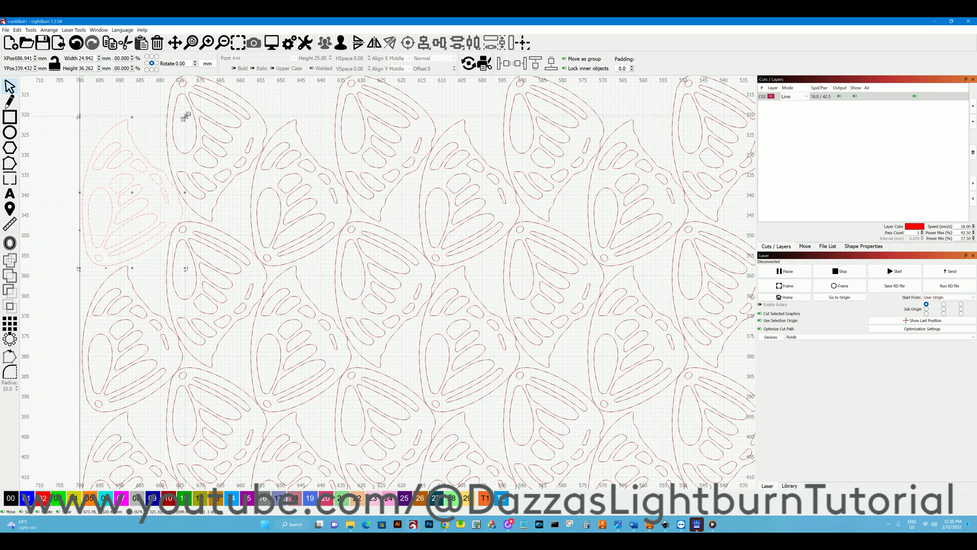
drag(188, 119, 189, 121)
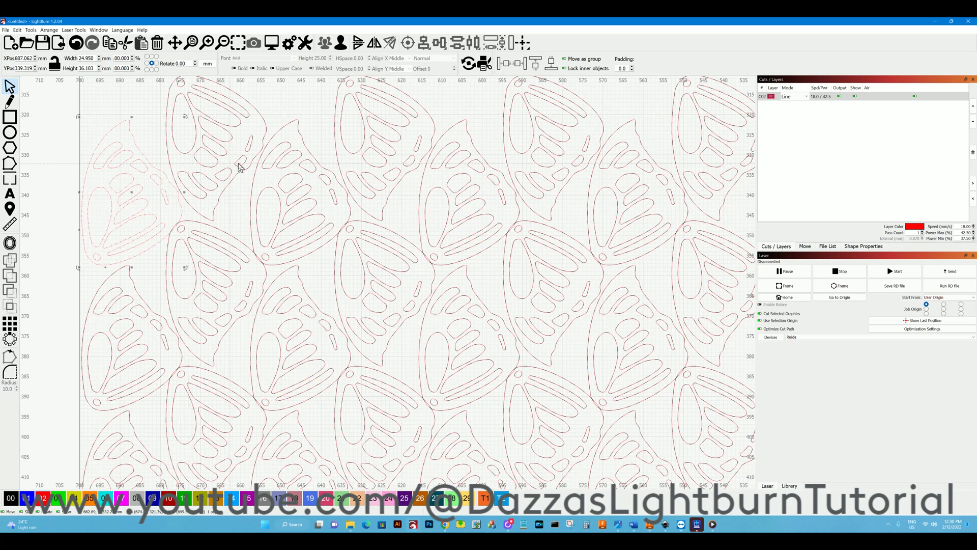
scroll(183, 164, down, 3)
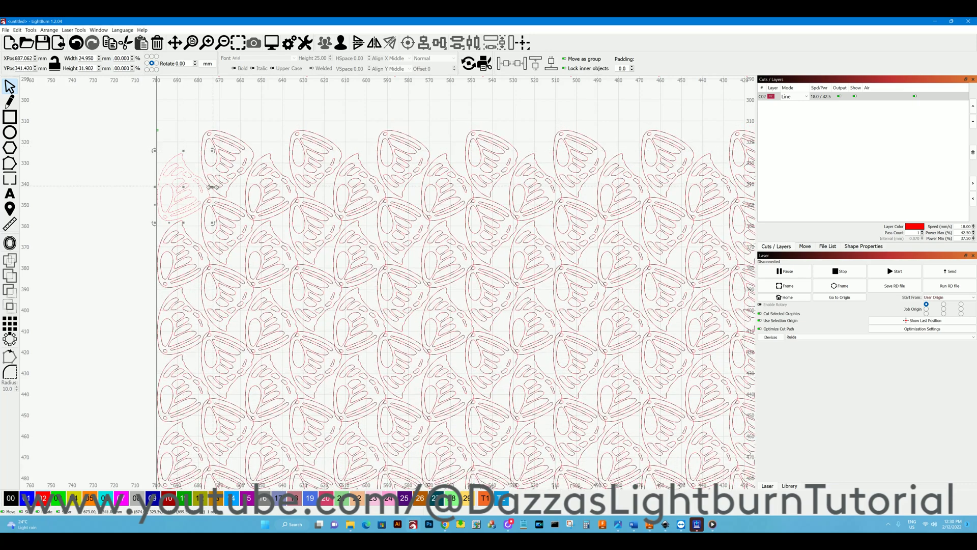
drag(208, 187, 202, 187)
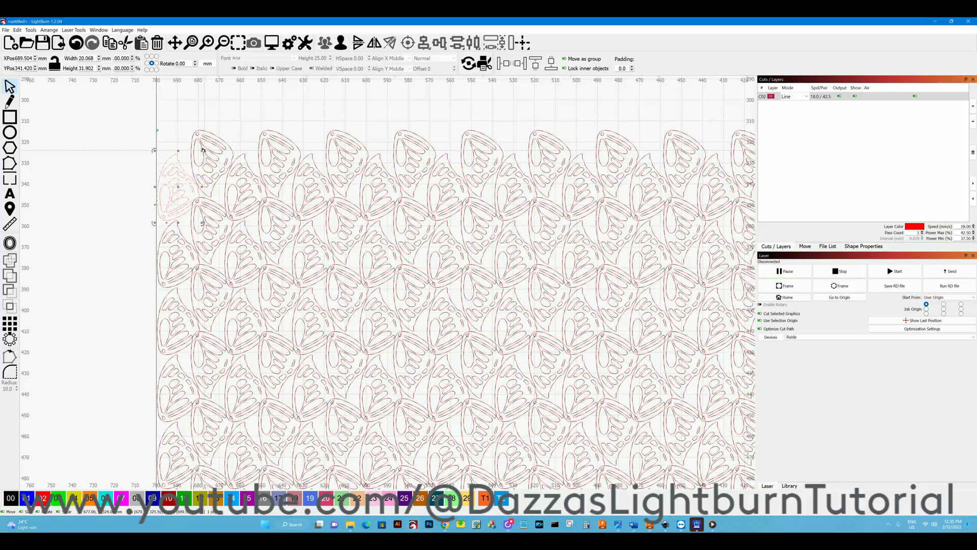
drag(203, 150, 160, 229)
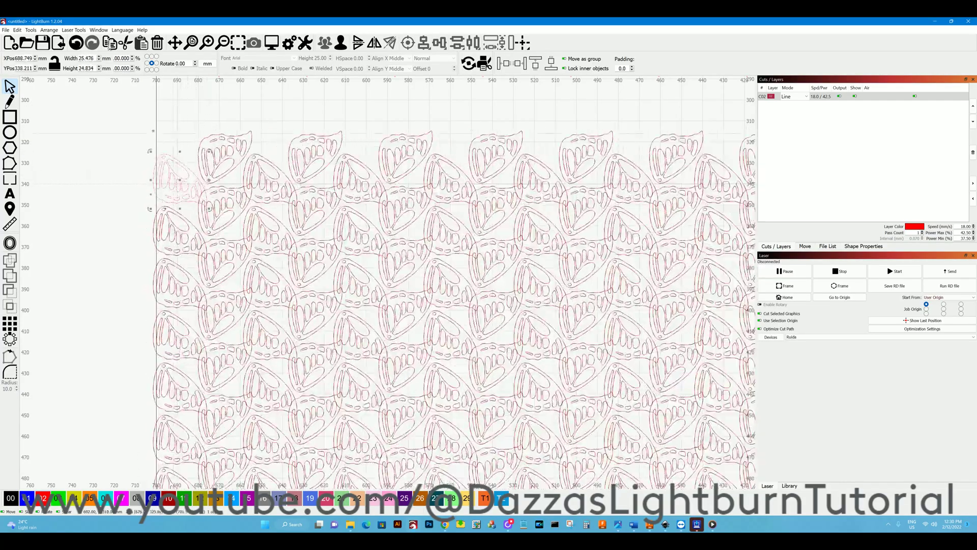
Undo until the leaf is back to 24.946 × 39.997 mm upright, then marquee-select the pattern.
click(76, 45)
click(76, 44)
click(77, 45)
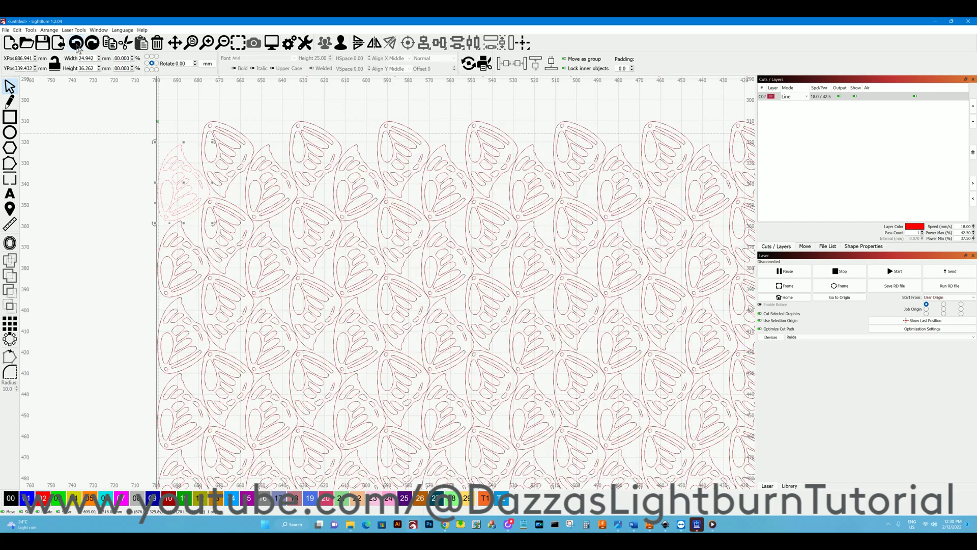
click(77, 45)
click(76, 44)
click(77, 45)
click(76, 45)
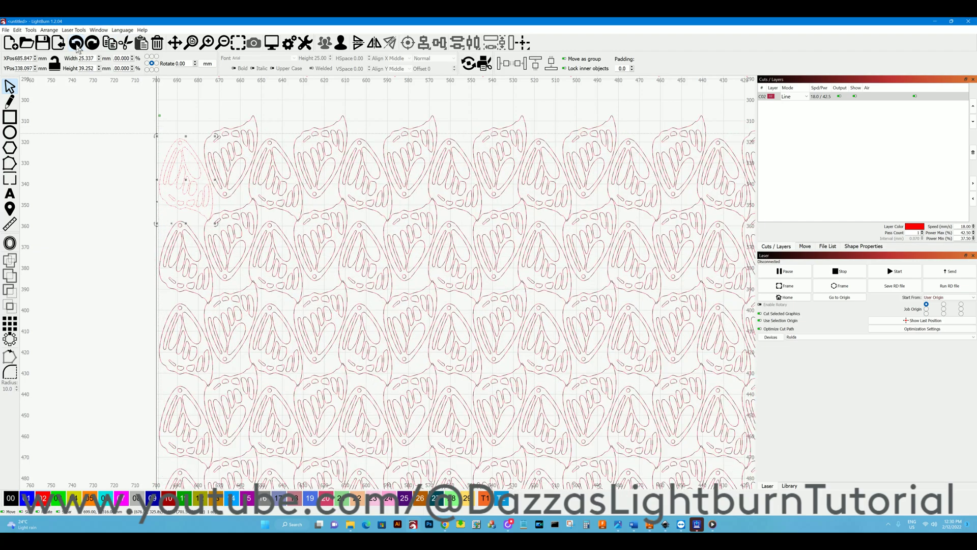
click(77, 45)
scroll(177, 162, down, 3)
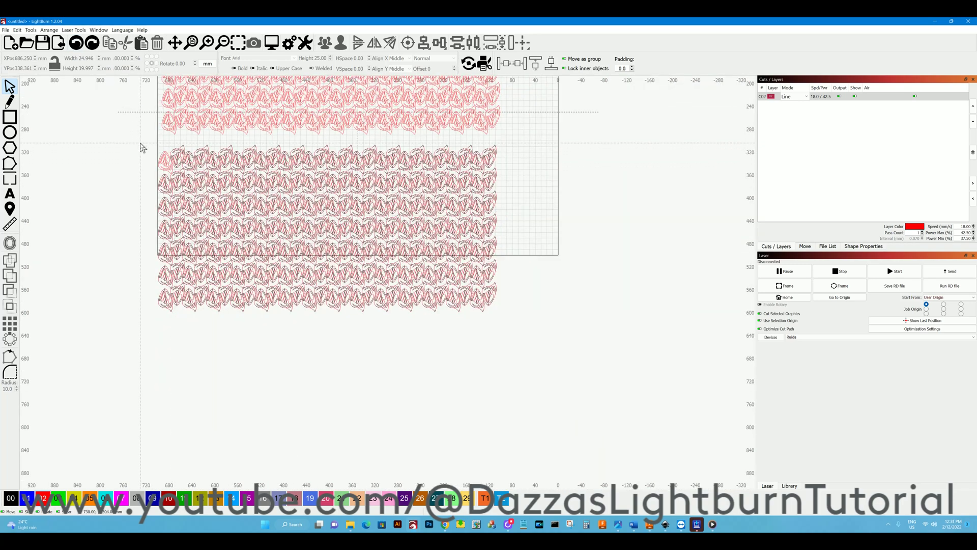
drag(145, 145, 504, 350)
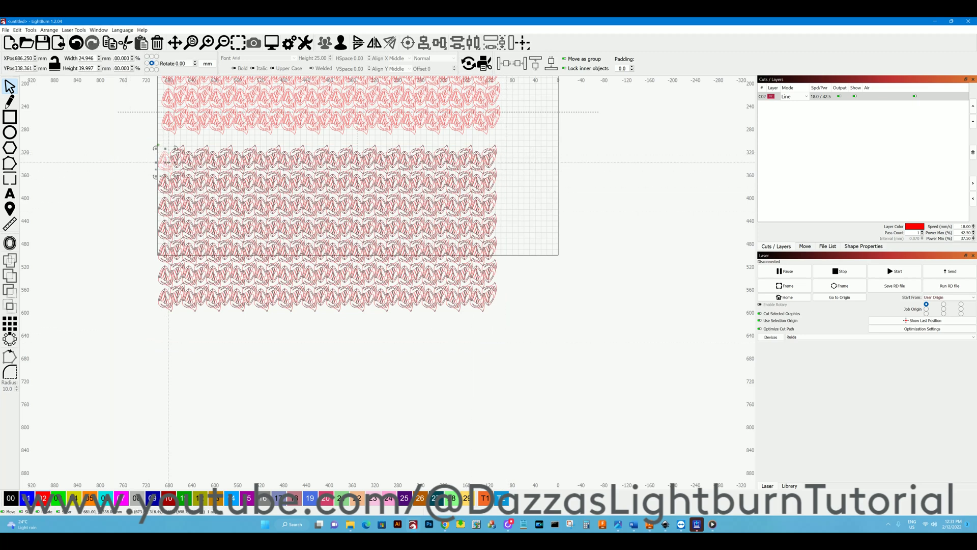
click(99, 30)
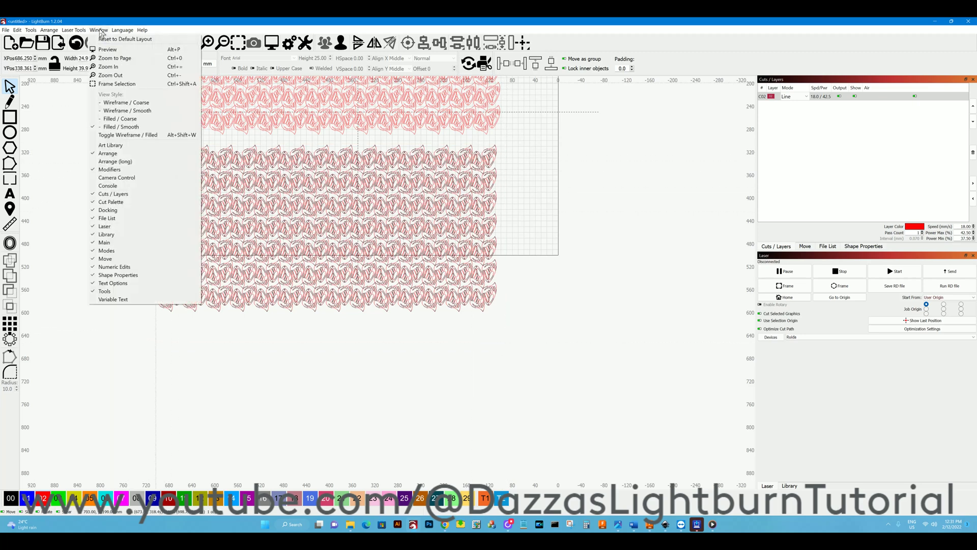
click(109, 52)
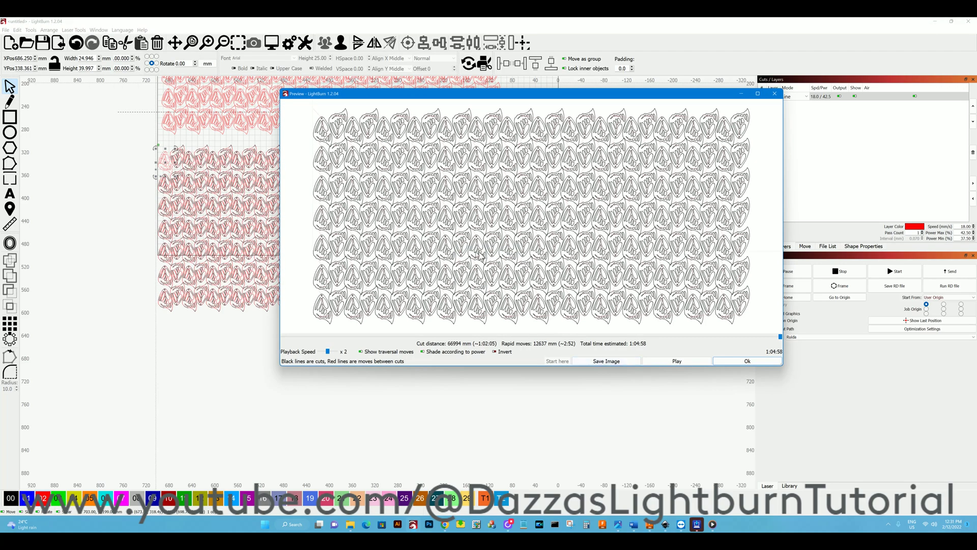
scroll(411, 215, down, 2)
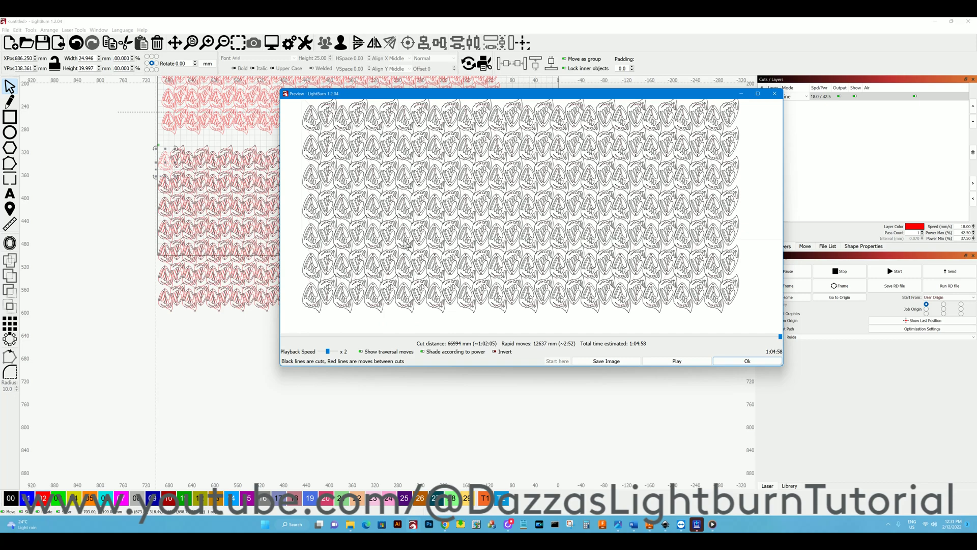
scroll(406, 244, down, 2)
scroll(465, 311, up, 2)
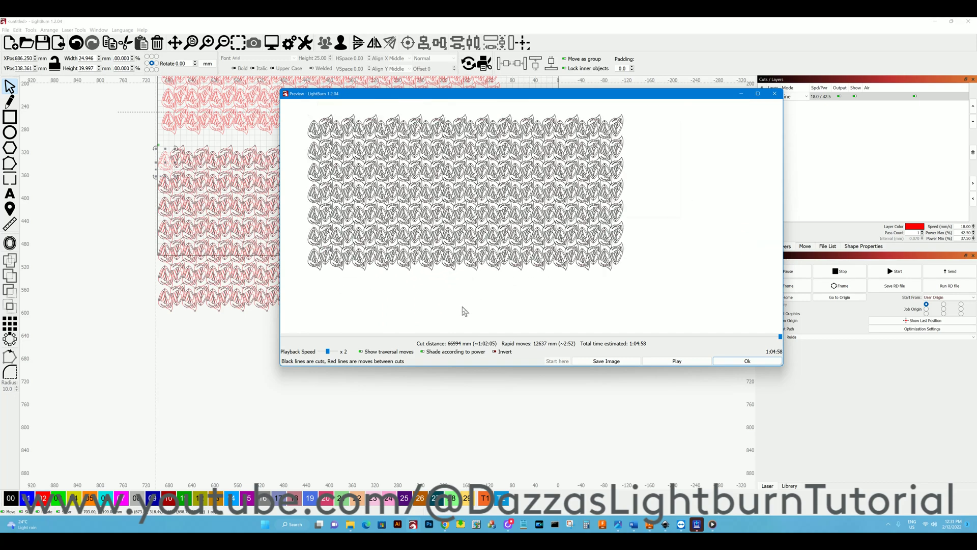
click(677, 361)
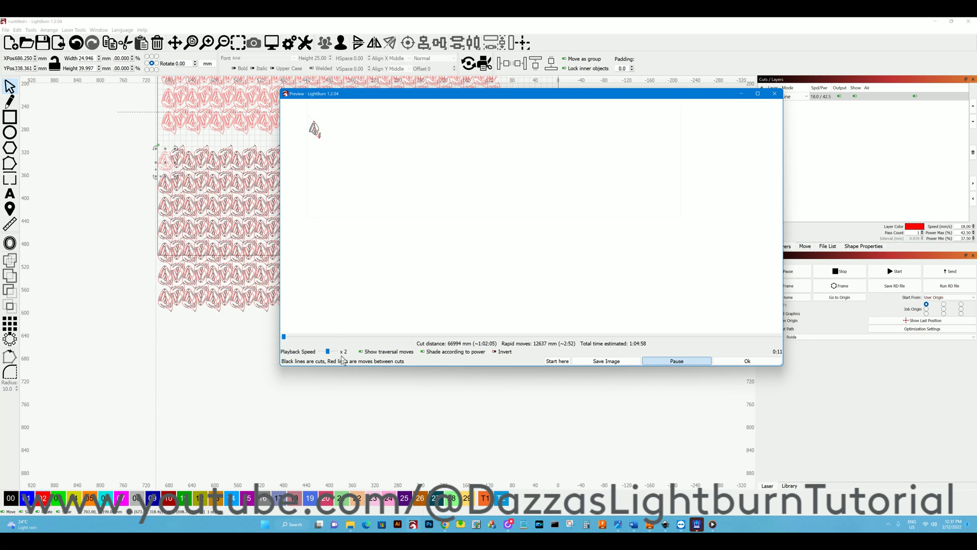
drag(332, 352, 334, 352)
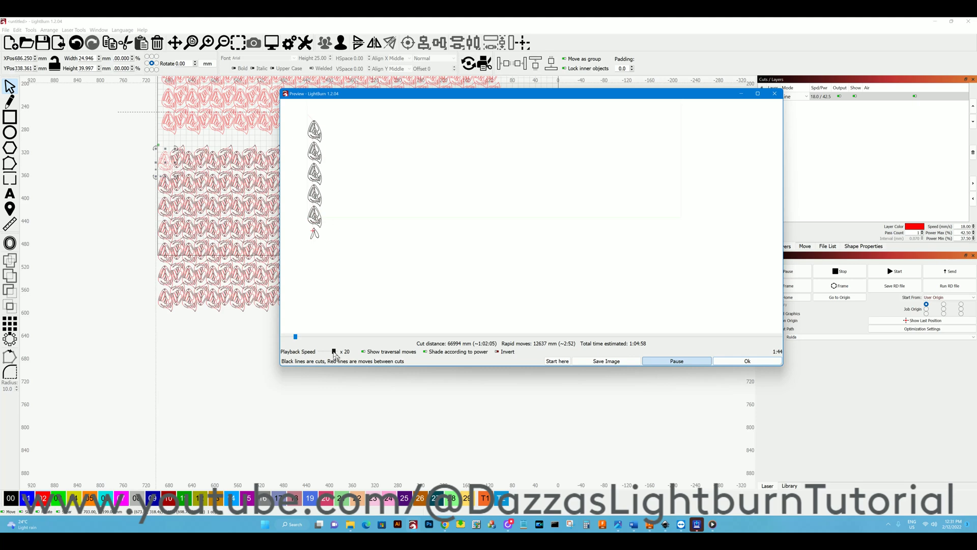
click(744, 362)
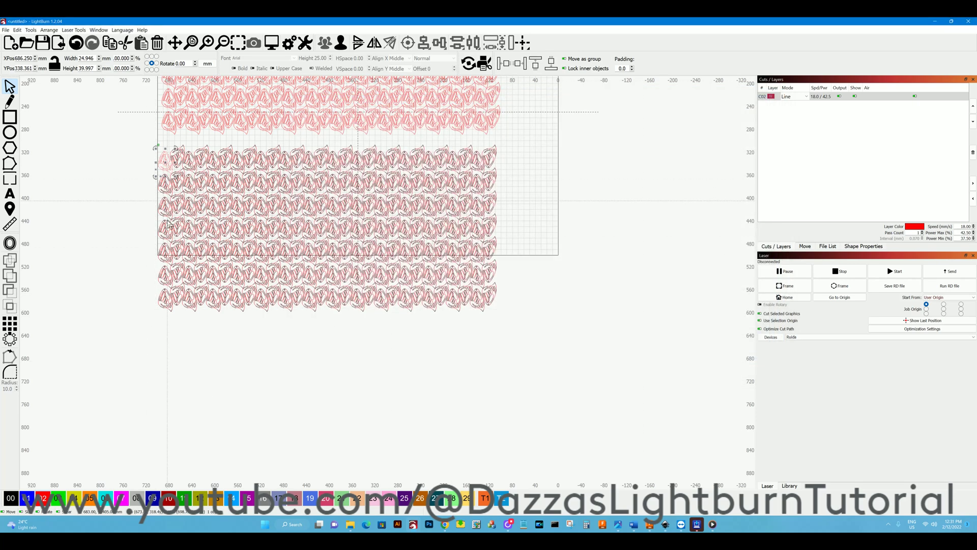
scroll(249, 306, up, 2)
scroll(546, 387, down, 4)
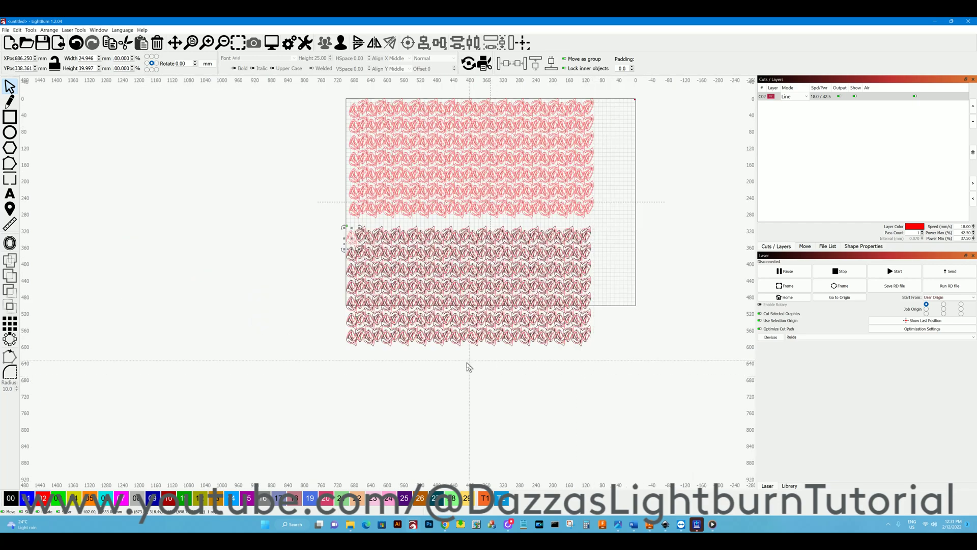